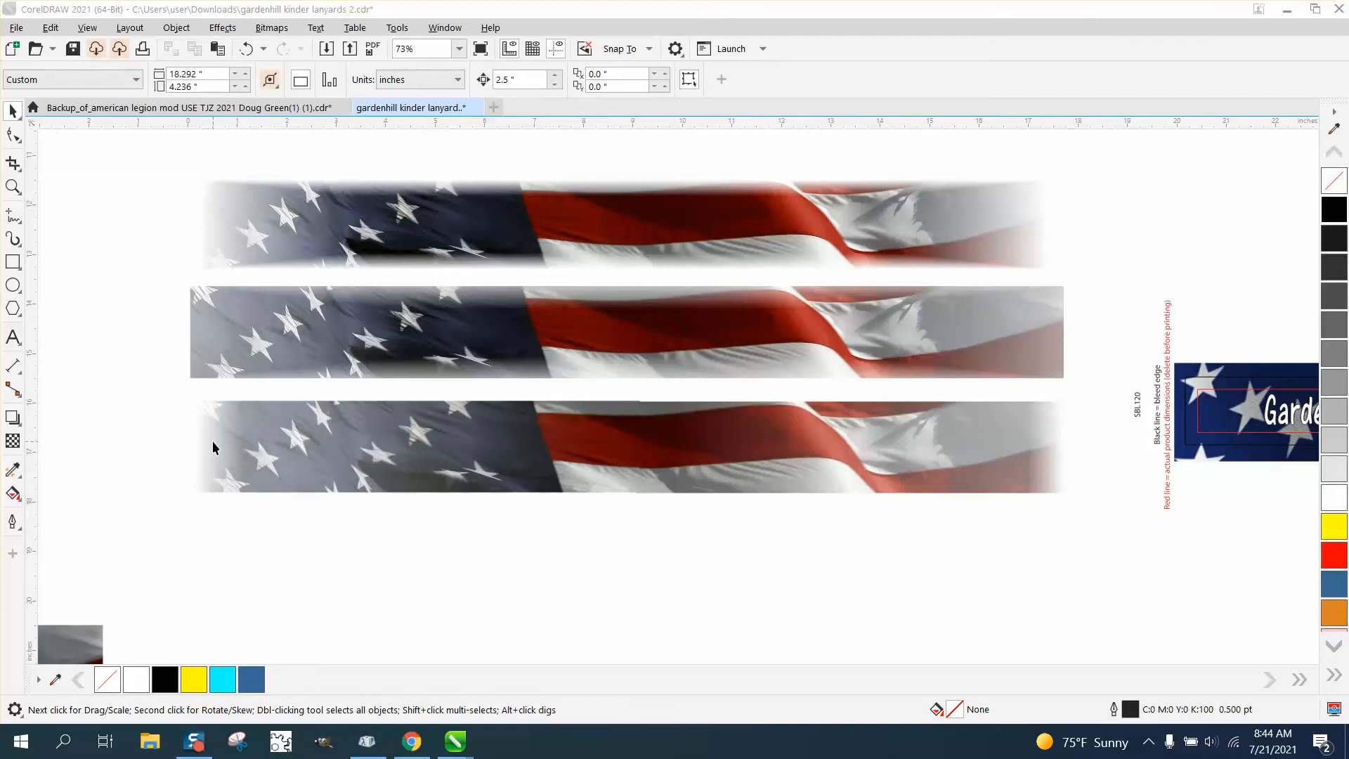
Select the outline rectangle surrounding the flag banner on the page
left_click(484, 377)
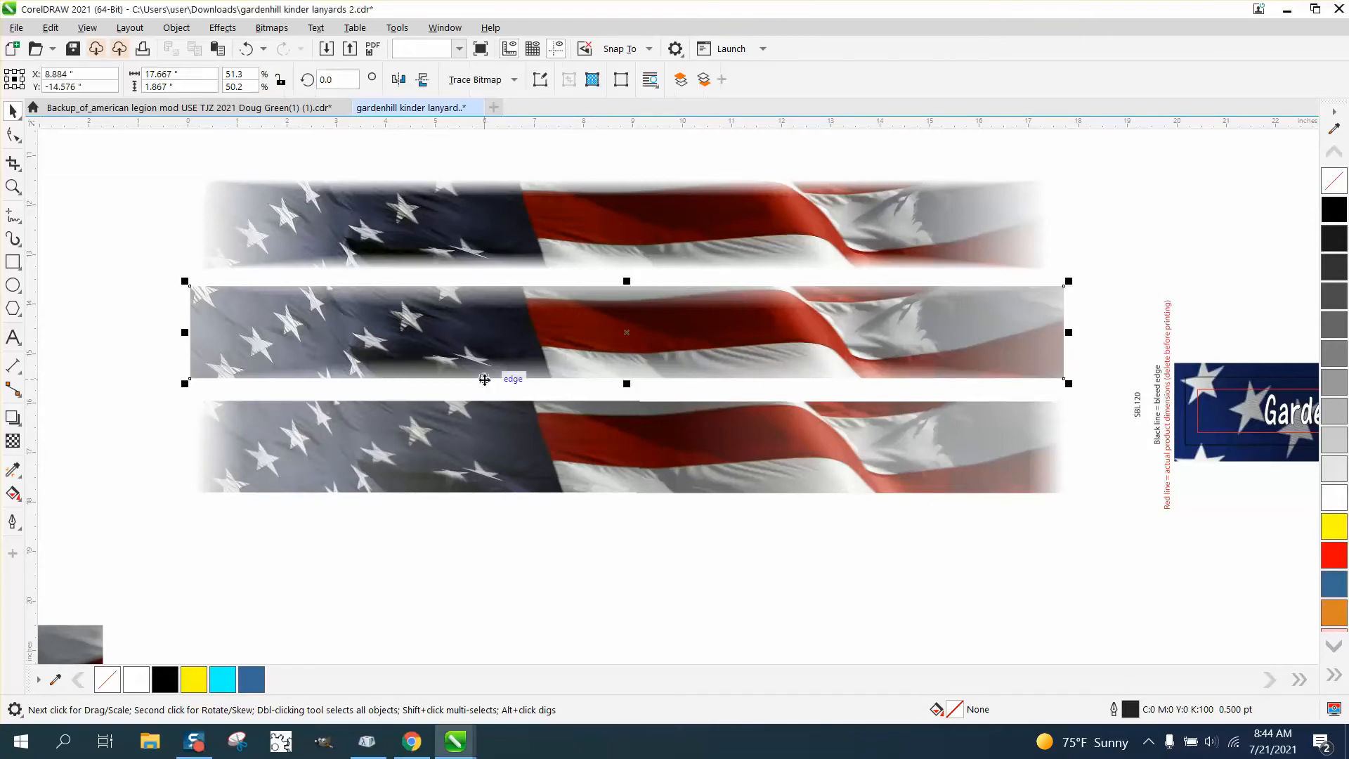
scroll(484, 377, "down", 5)
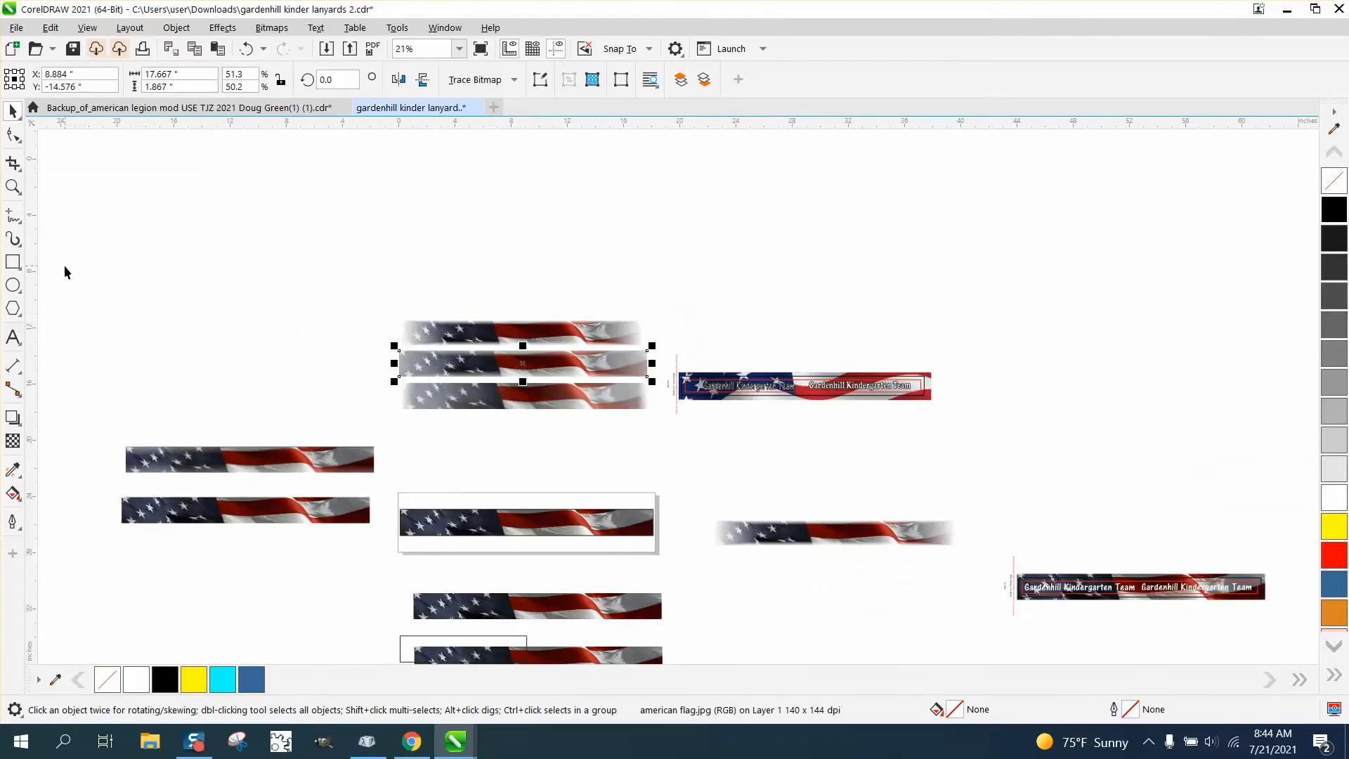
left_click(13, 187)
left_click_drag(390, 481, 702, 566)
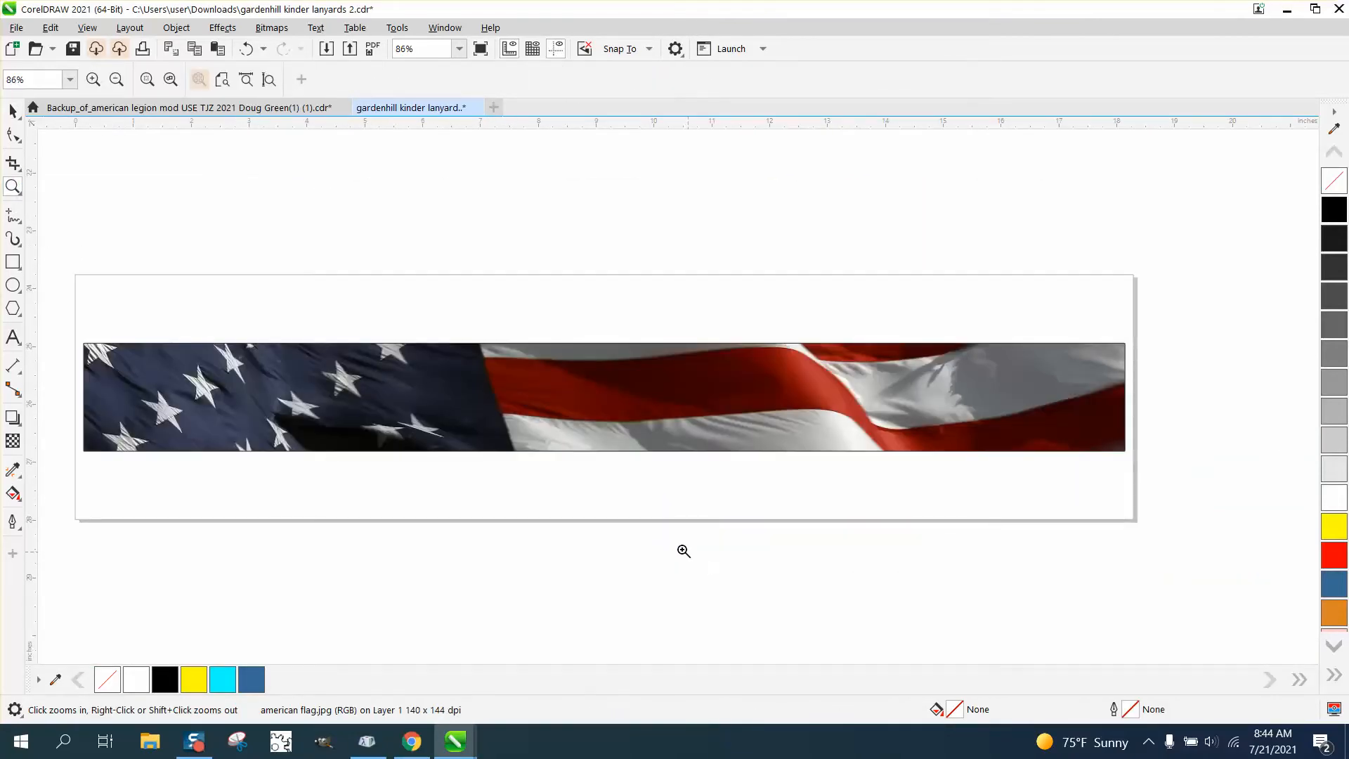
left_click(13, 111)
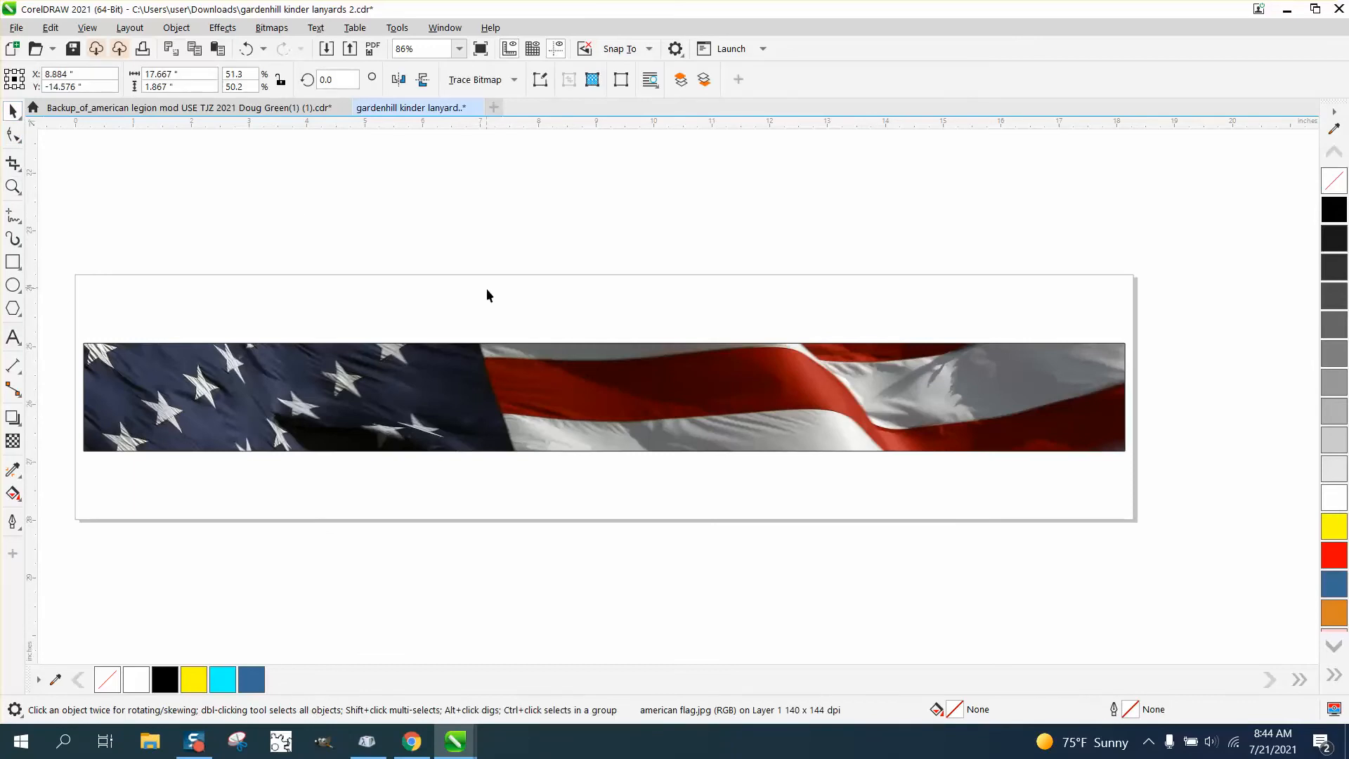
left_click(506, 348)
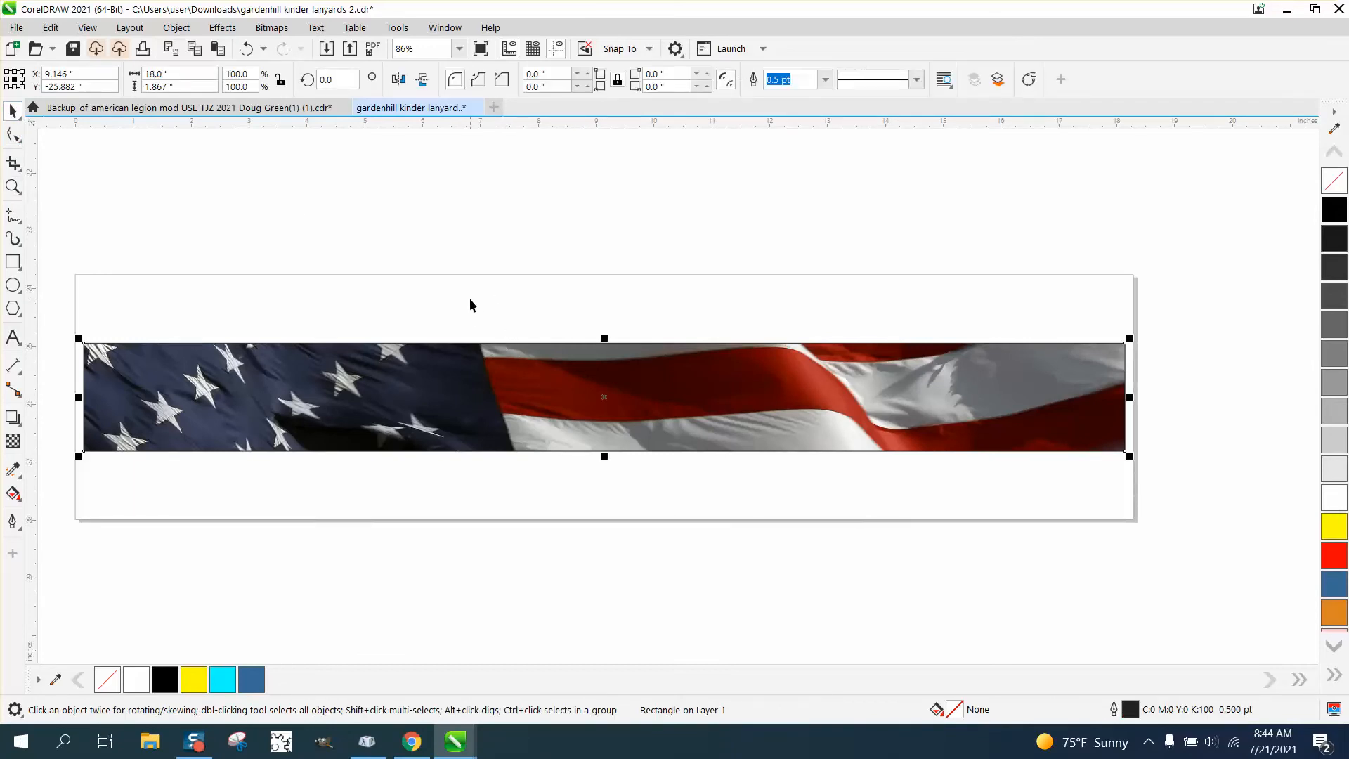
left_click(16, 263)
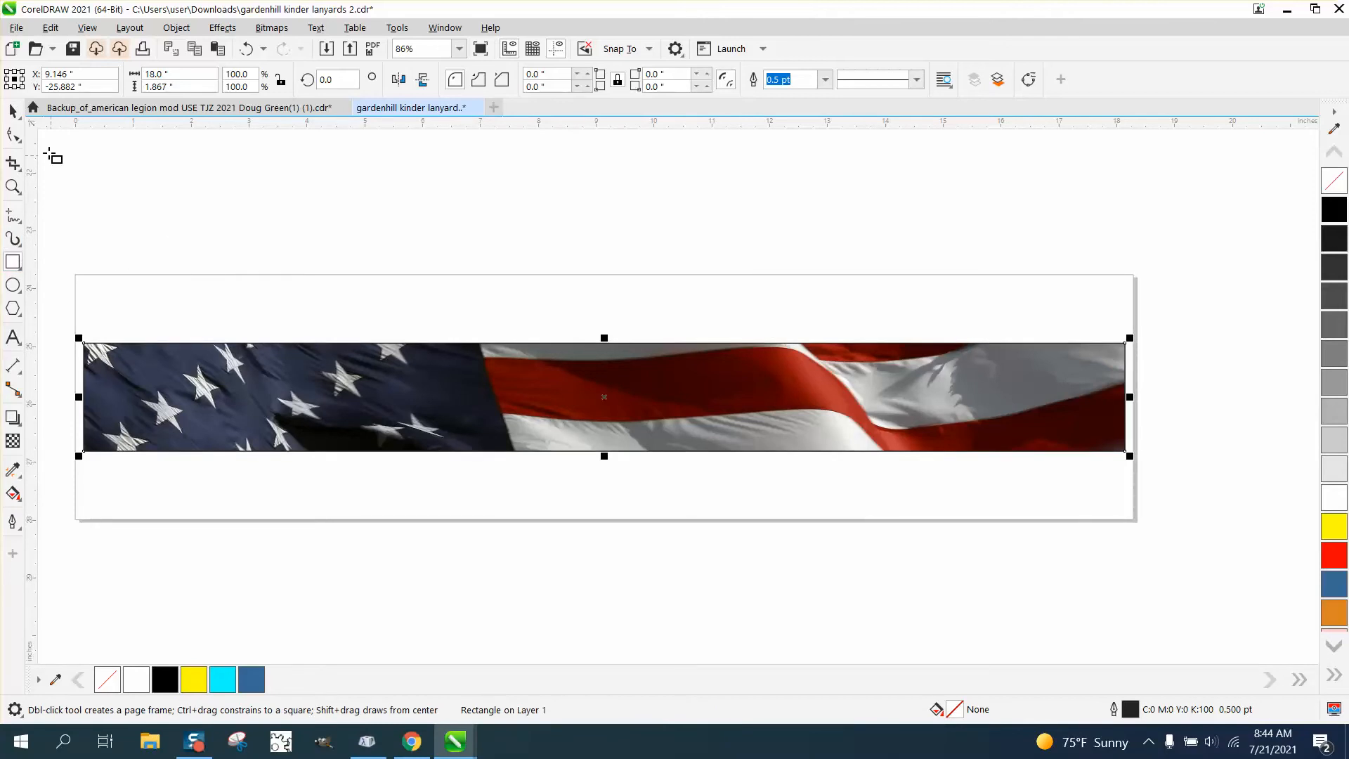
left_click(12, 112)
left_click_drag(603, 391, 605, 347)
left_click(245, 49)
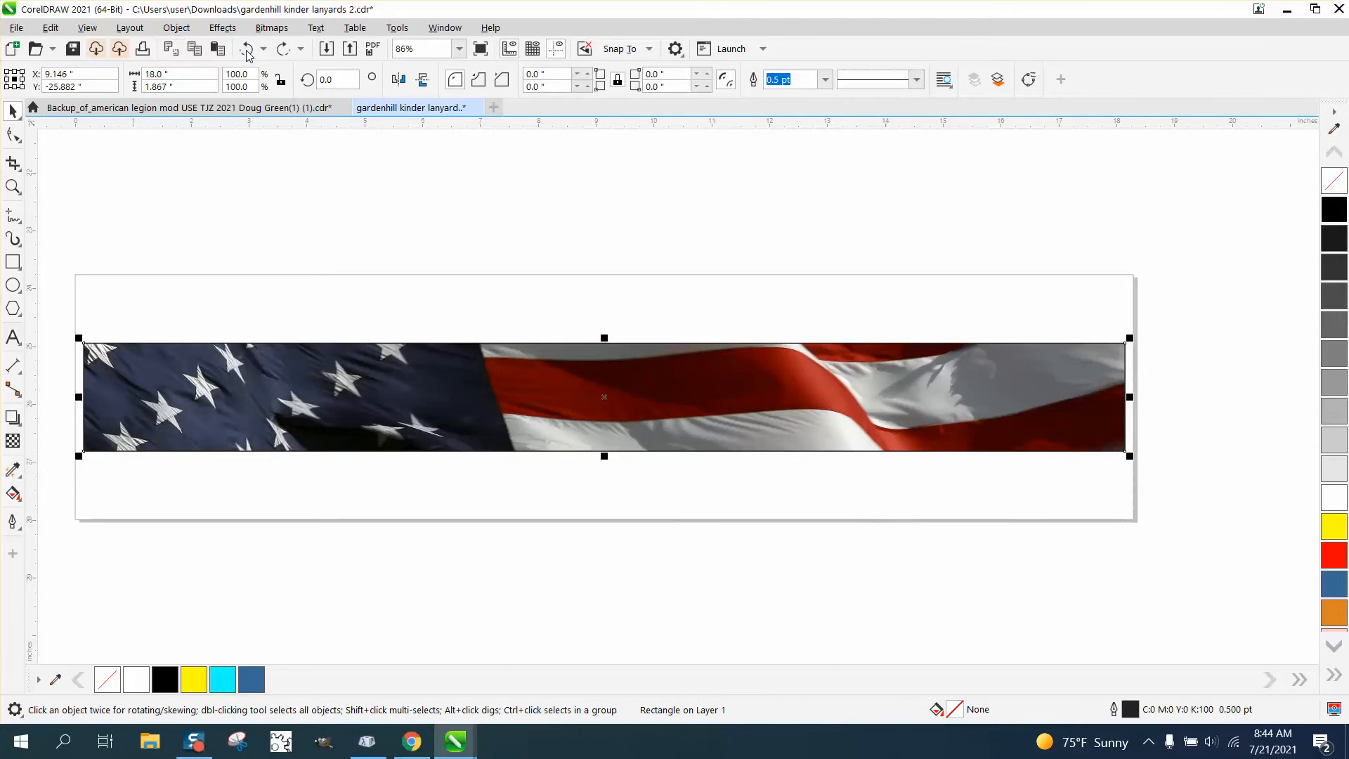
Set the rectangle's width to 9 inches and align it with the left end of the flag
left_click(171, 78)
left_click(146, 76)
type("9")
key("Return")
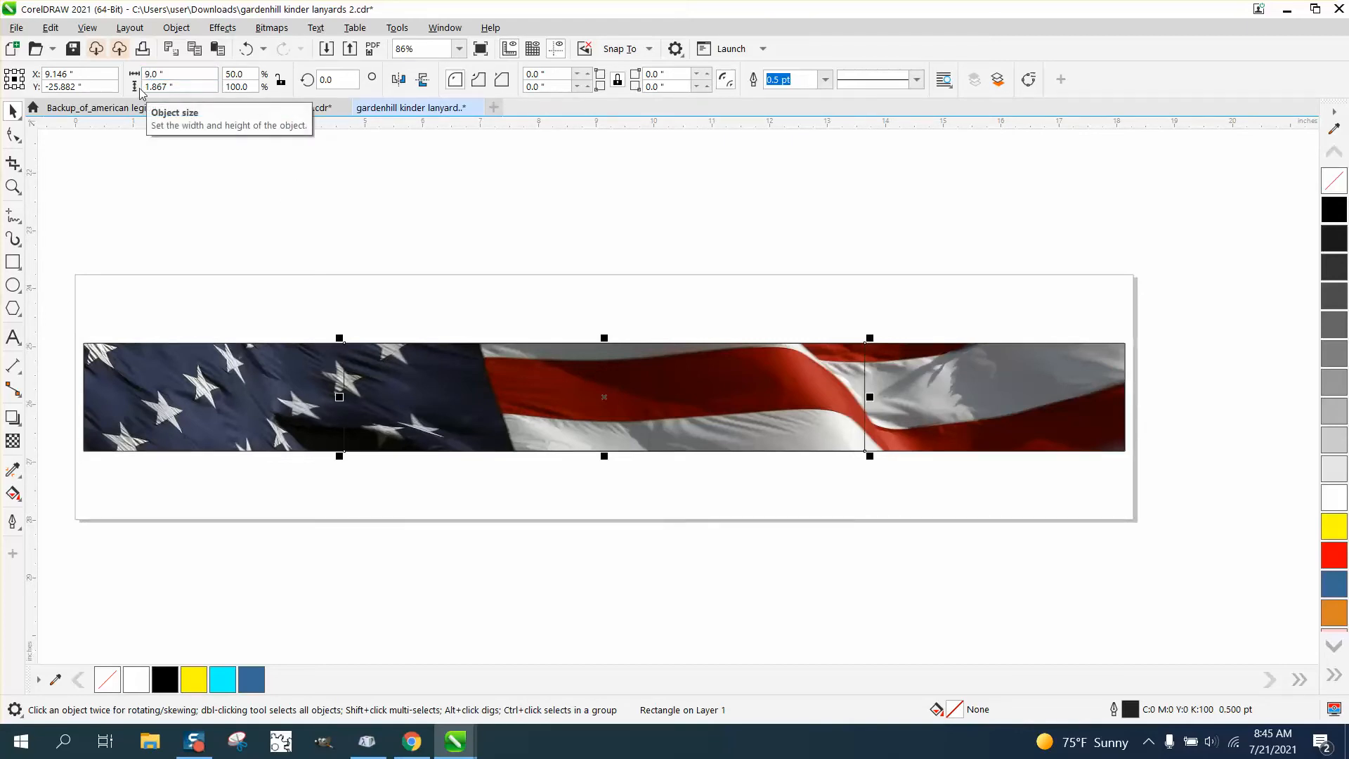
left_click_drag(67, 313, 1018, 534)
left_click_drag(1152, 536, 1152, 536)
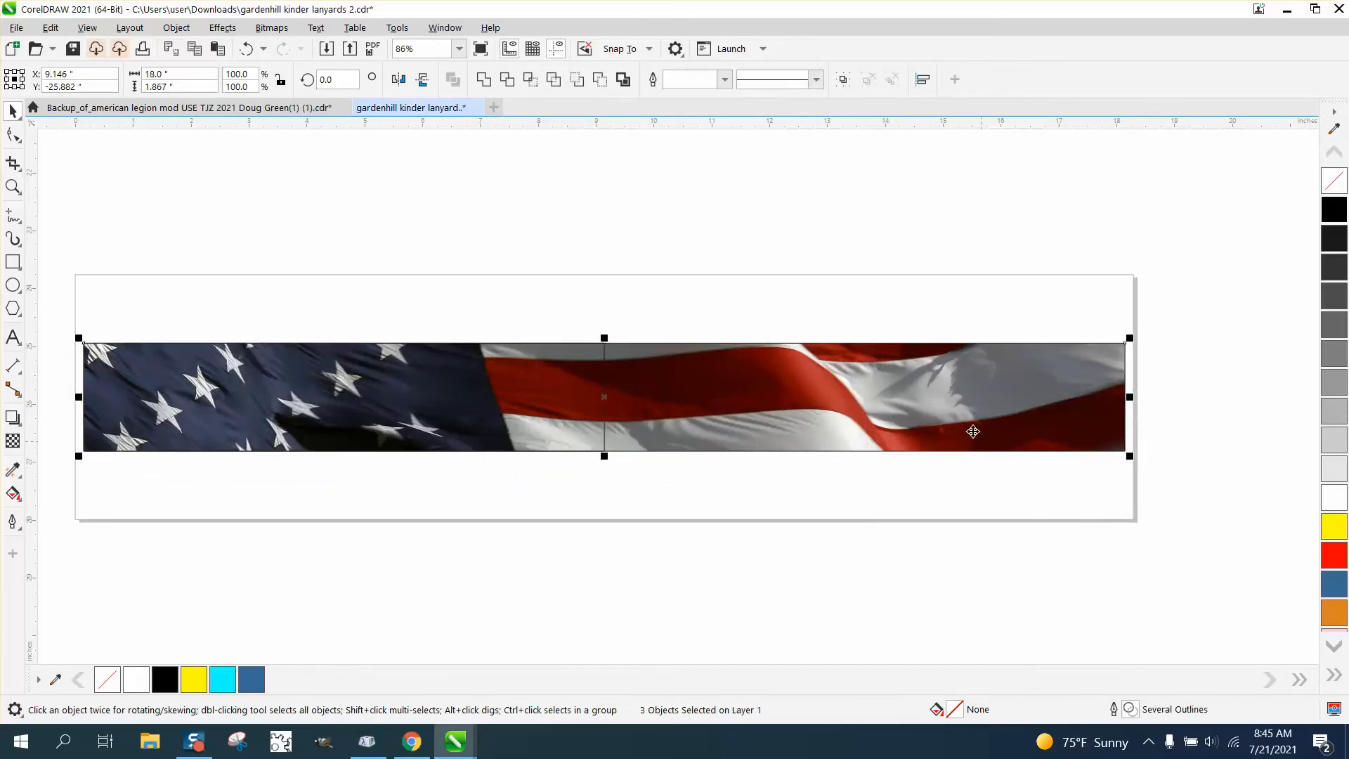
Set the nudge distance to 9 inches and duplicate the left rectangle by that distance onto the flag's right half
left_click(501, 143)
double_click(499, 80)
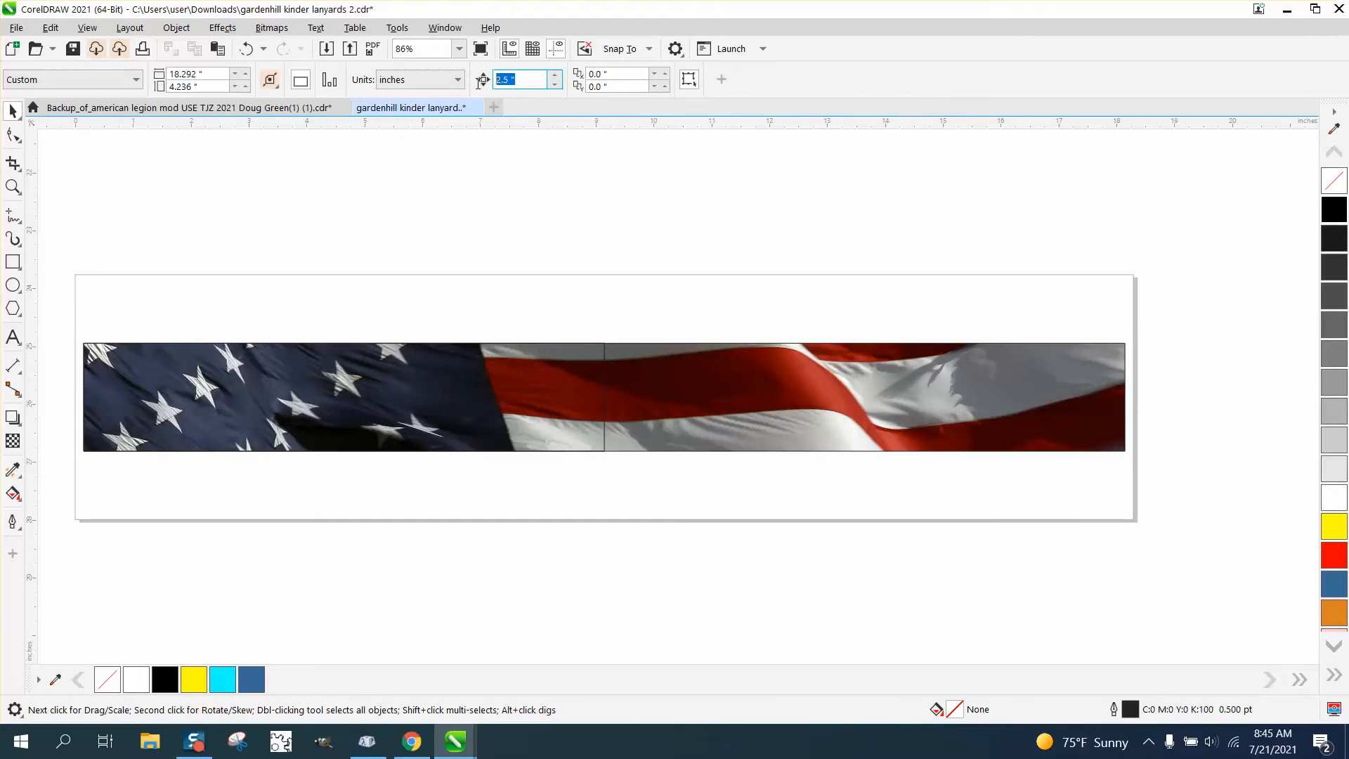
type("9")
left_click_drag(69, 305, 631, 486)
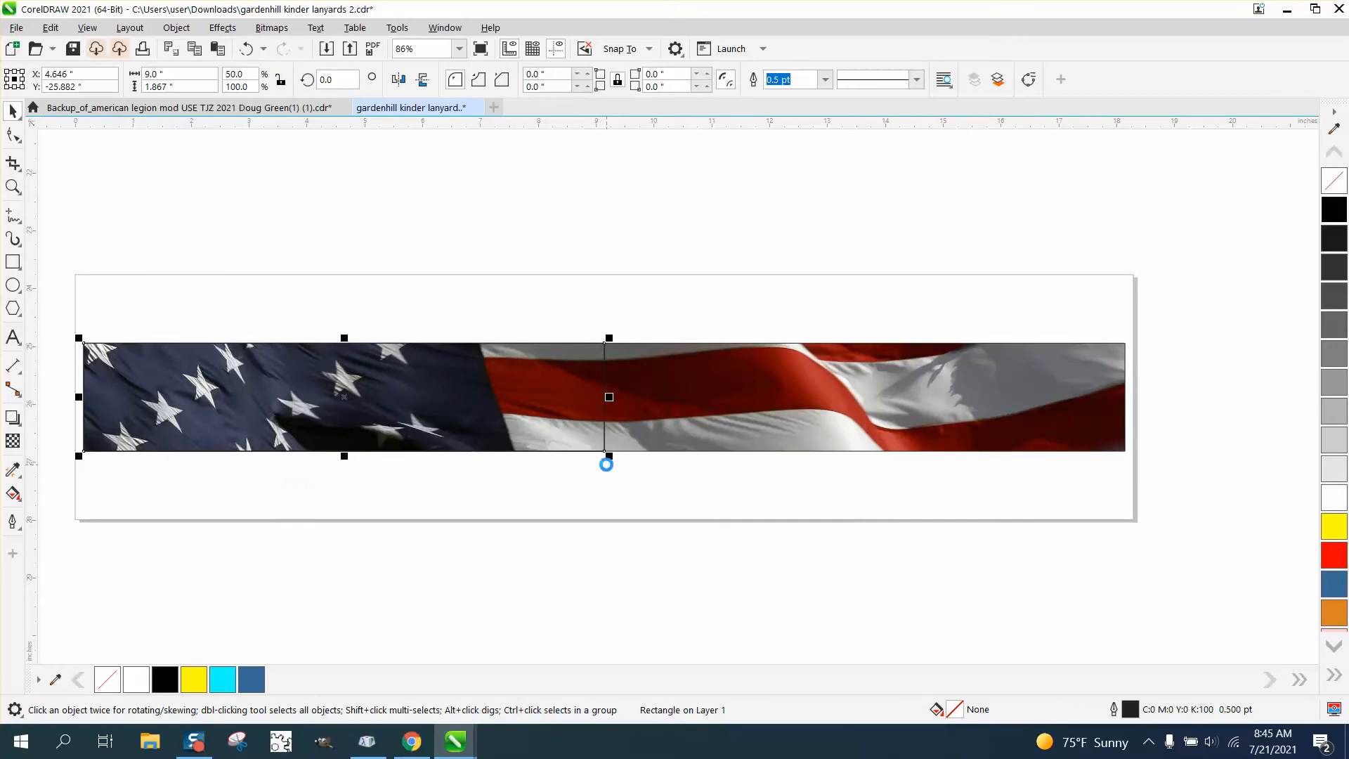
key("Right")
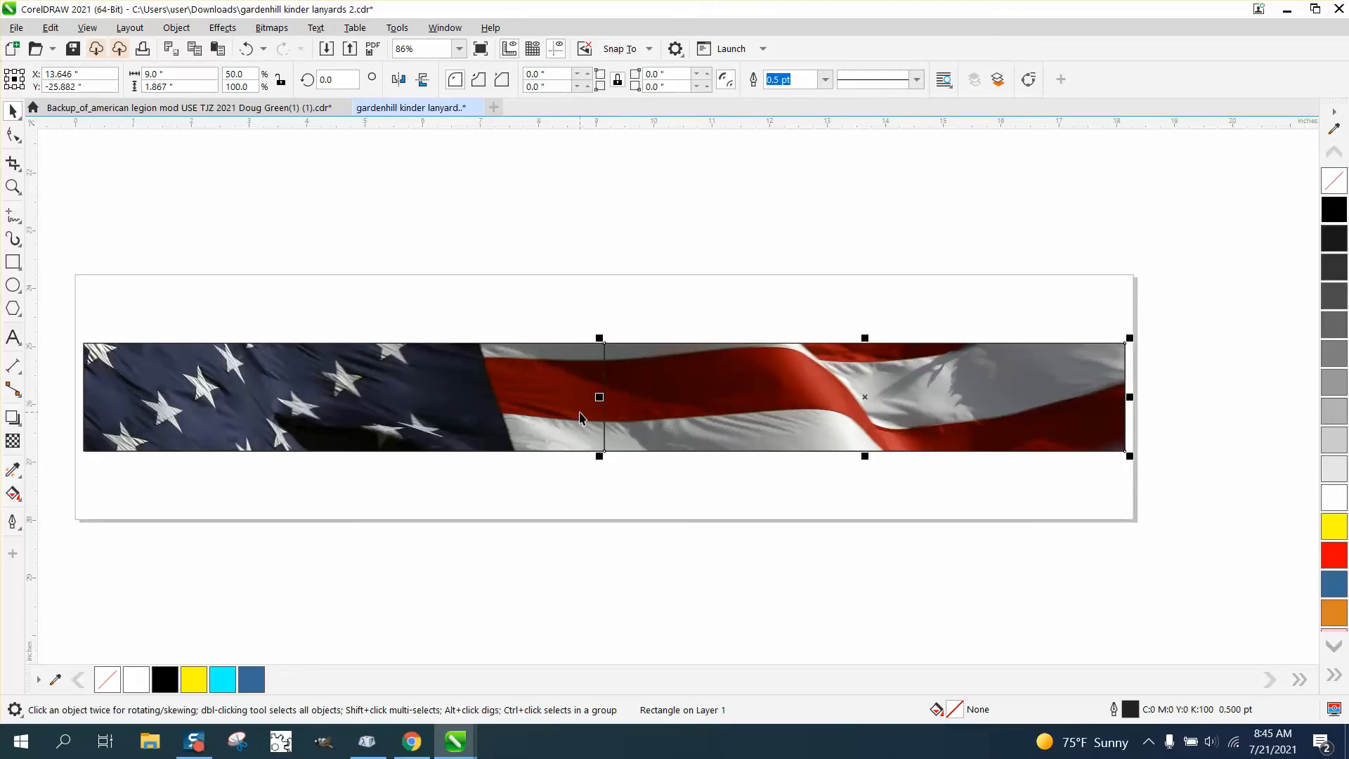
Set the nudge distance to 2.5 inches and duplicate the flag with all its rectangles that far upward
scroll(580, 417, "down", 1)
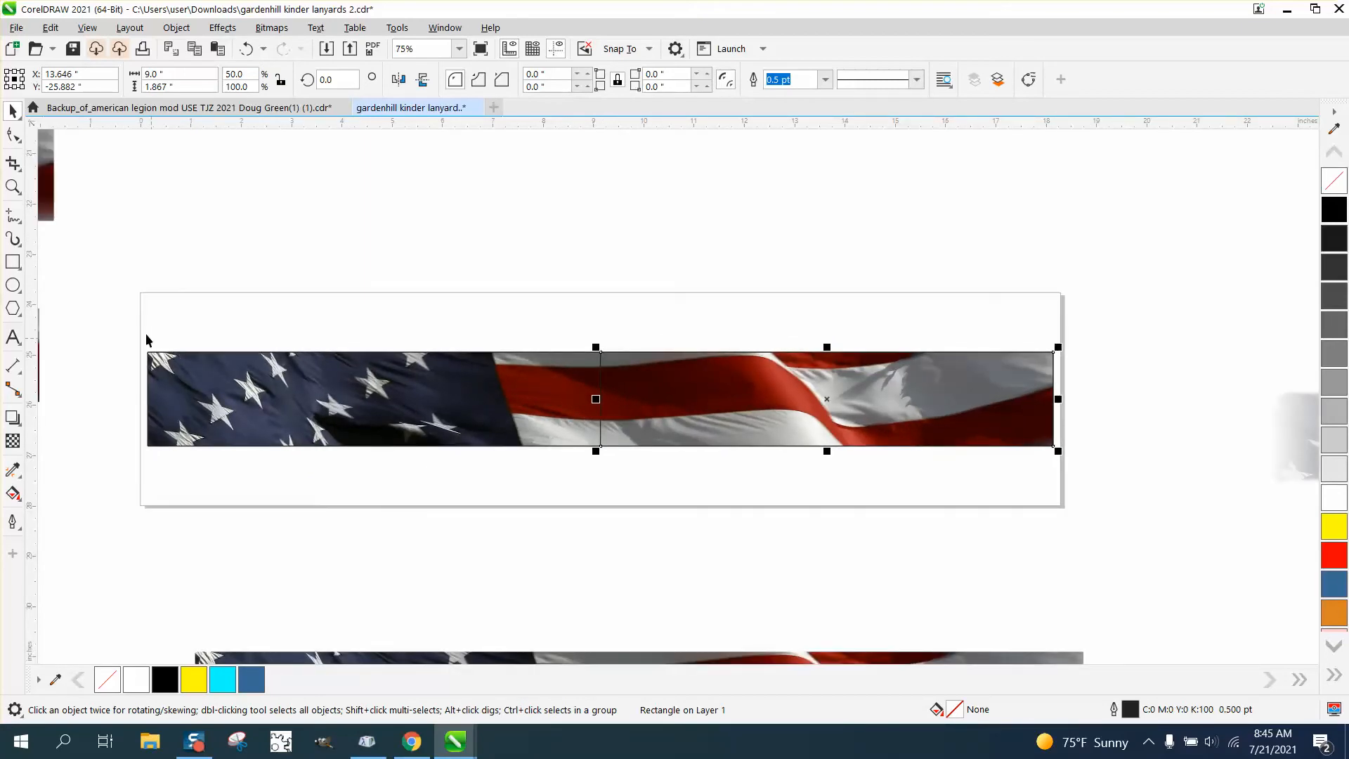
left_click_drag(147, 340, 1094, 497)
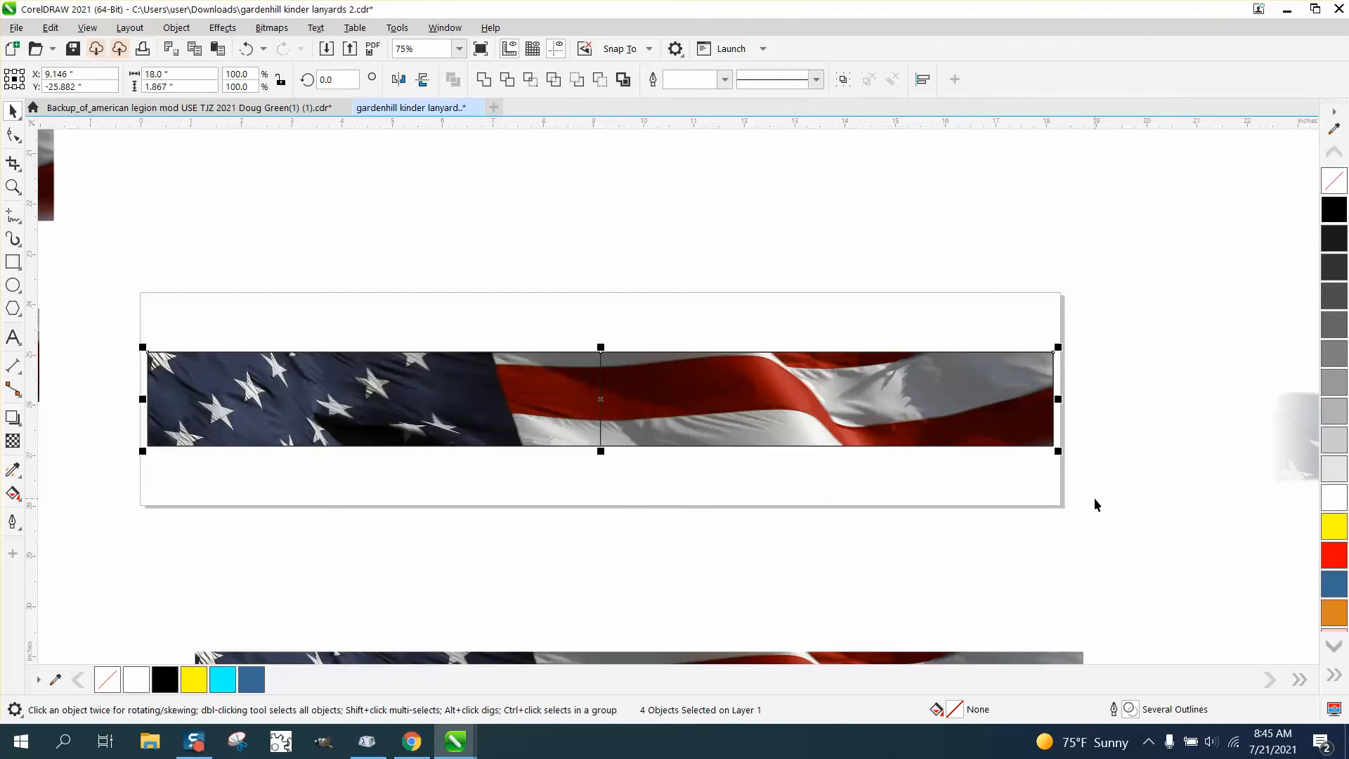
left_click(642, 243)
left_click_drag(513, 80, 453, 85)
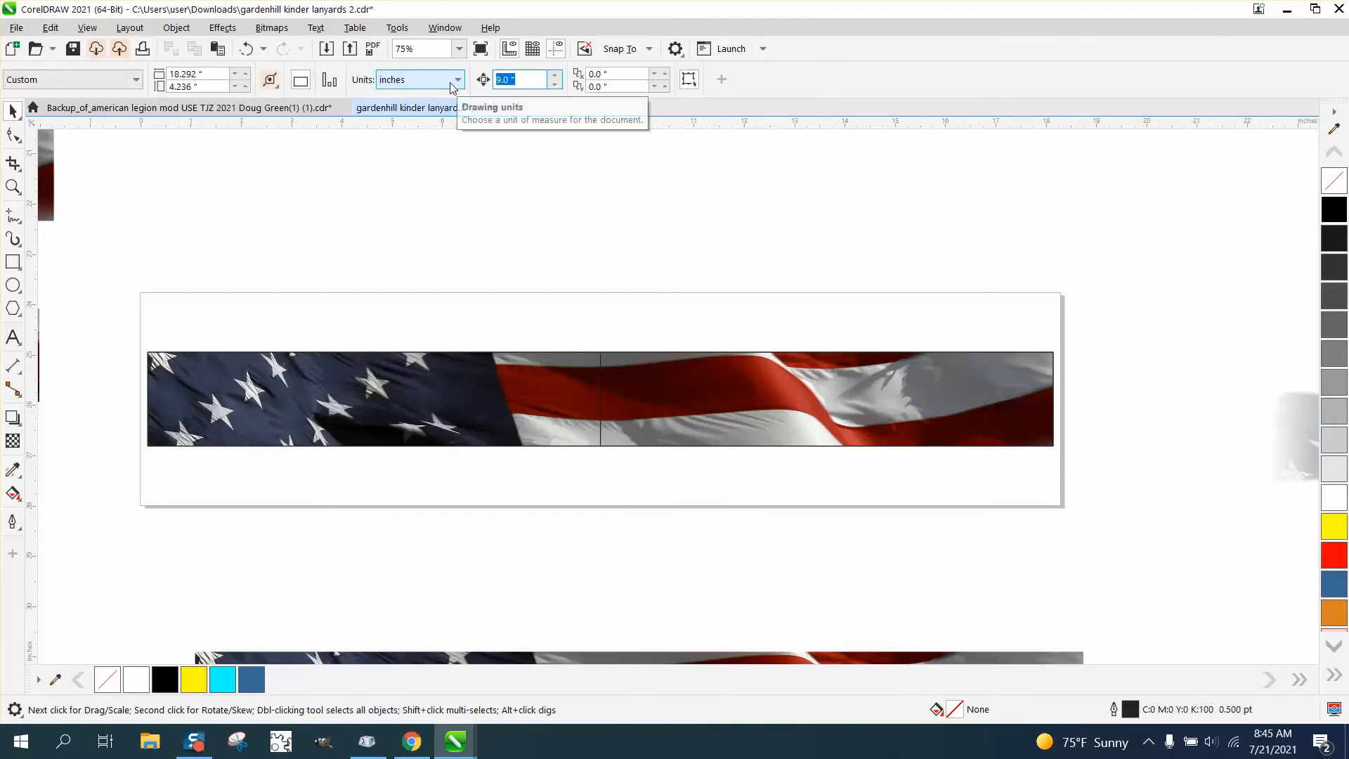
type("2.5")
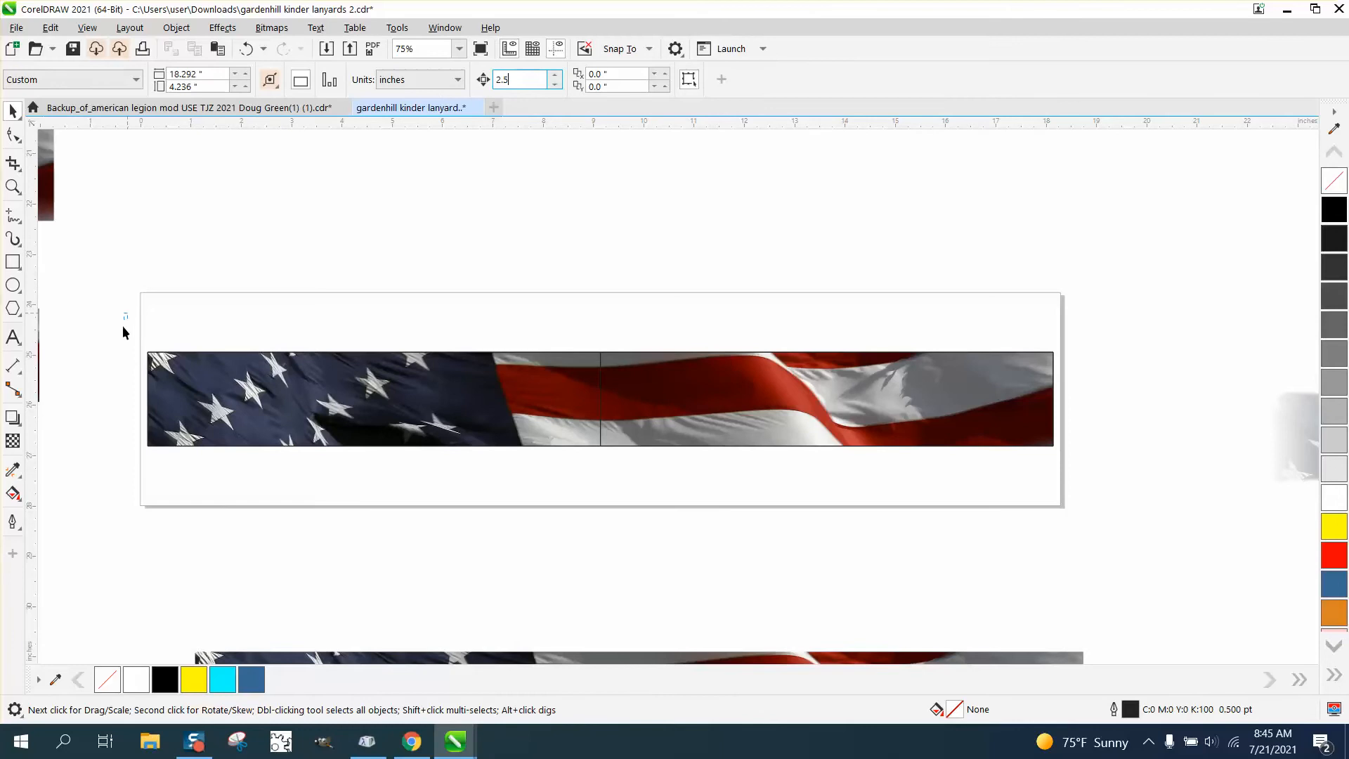
left_click_drag(122, 326, 1091, 478)
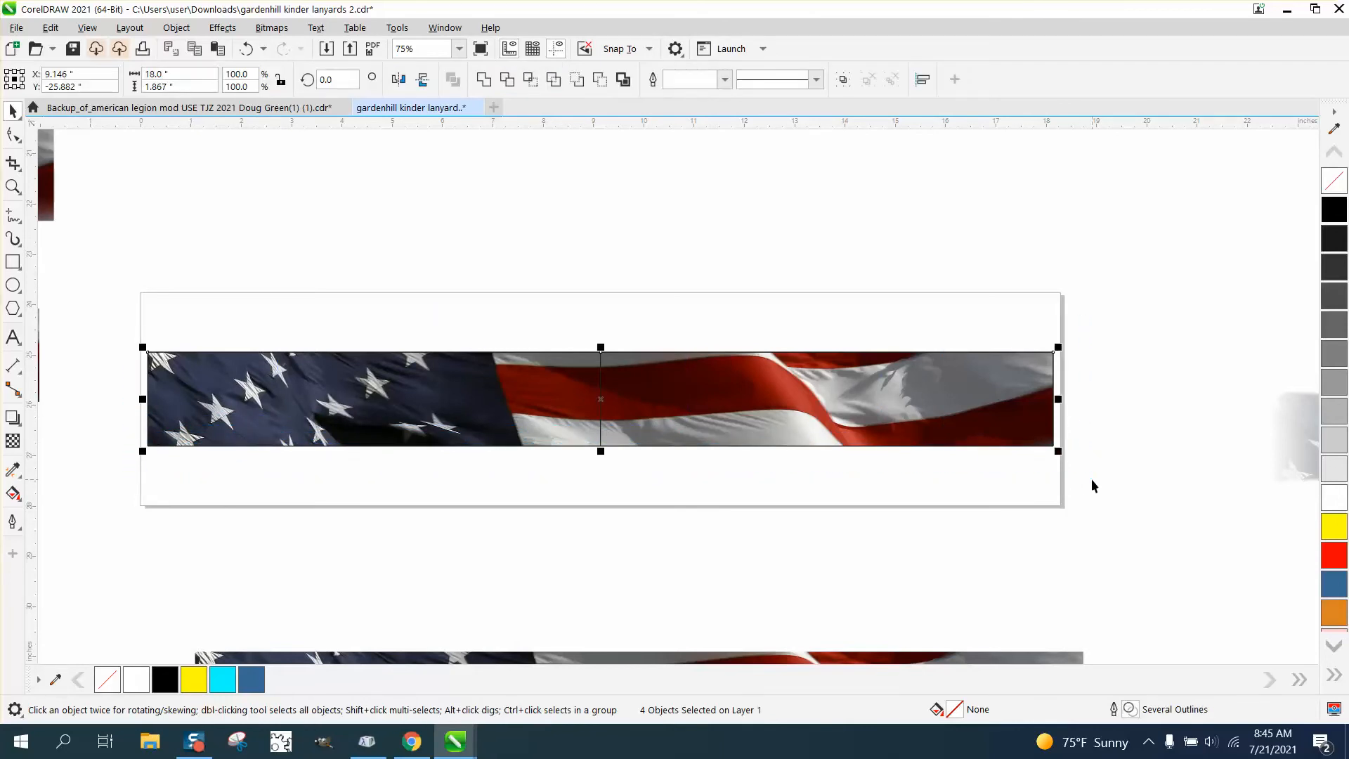
key("KP_Add")
key("Up")
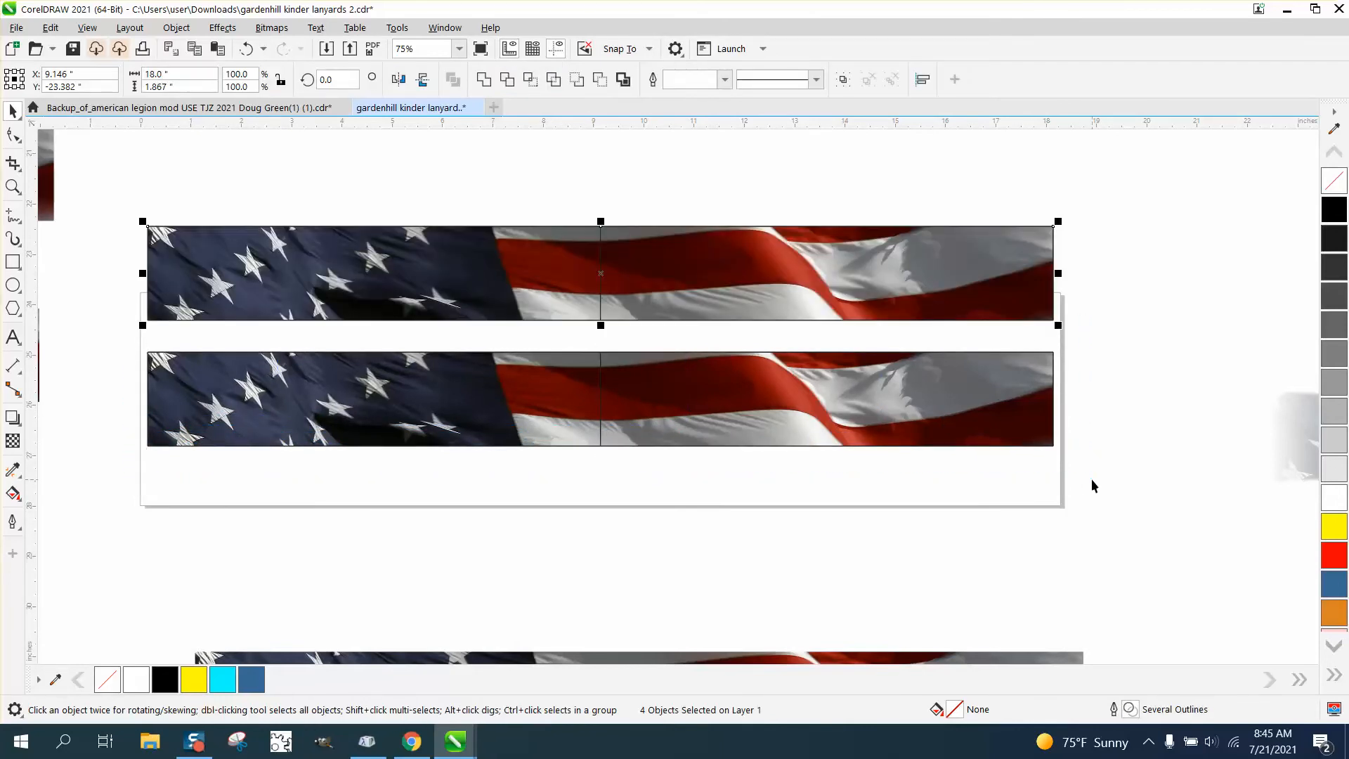
Delete the full-width outline rectangle from both the upper and lower flag, keeping the half-width rectangles
left_click(917, 200)
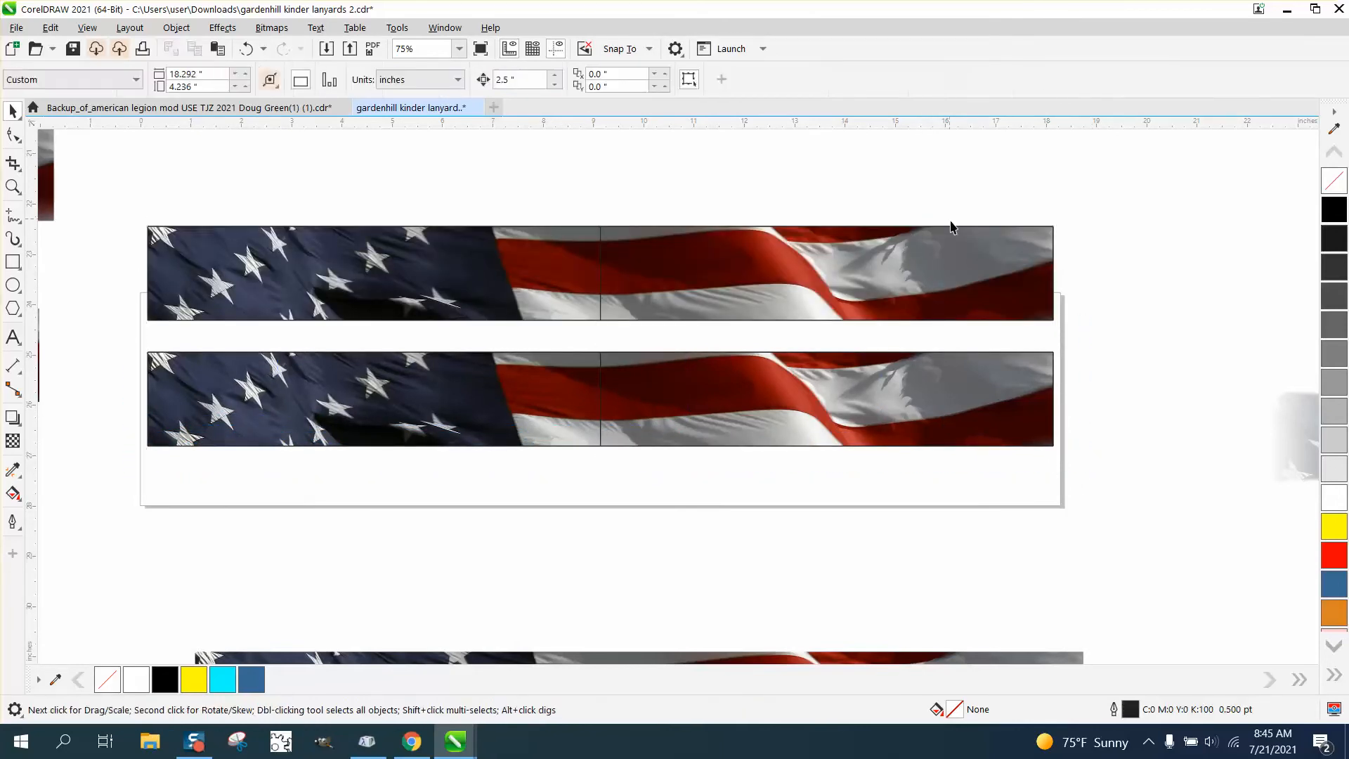
left_click(952, 226)
left_click(708, 347)
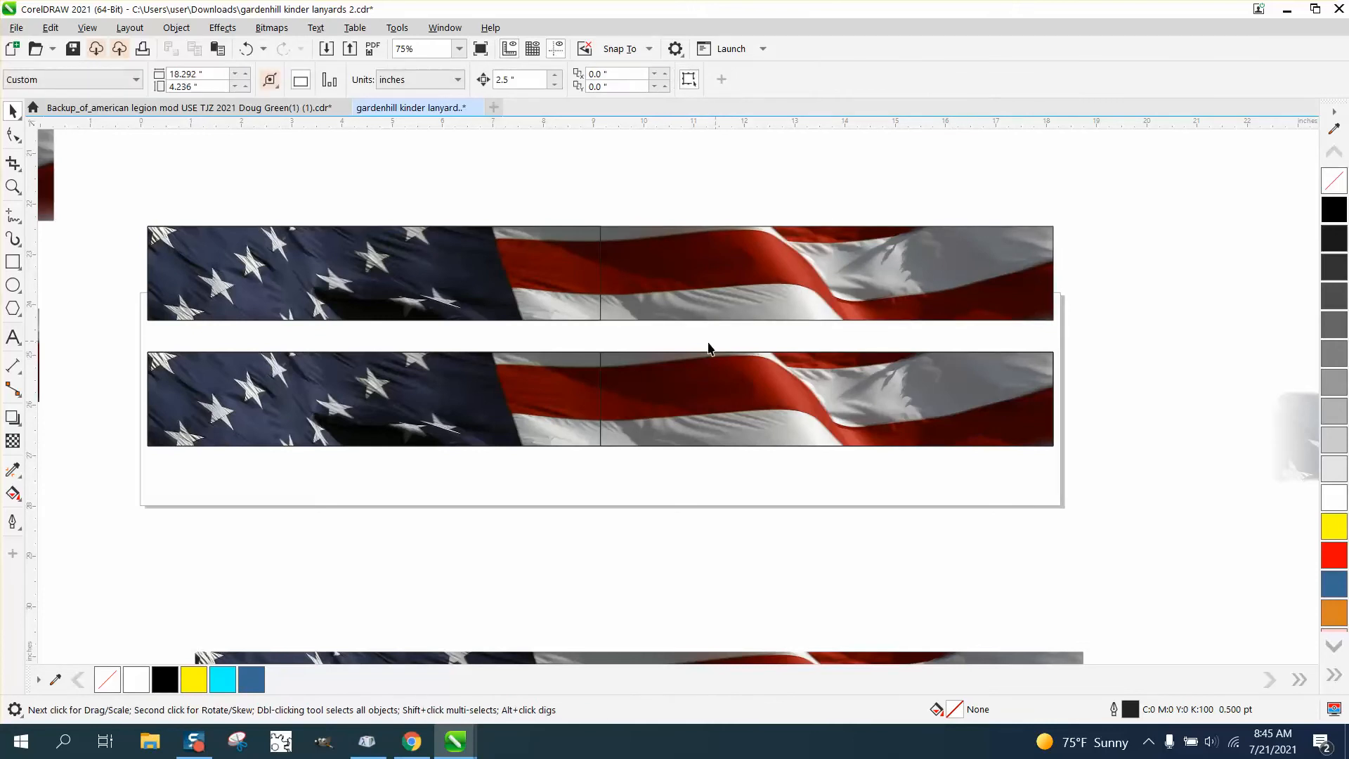
left_click(577, 353)
left_click(541, 350)
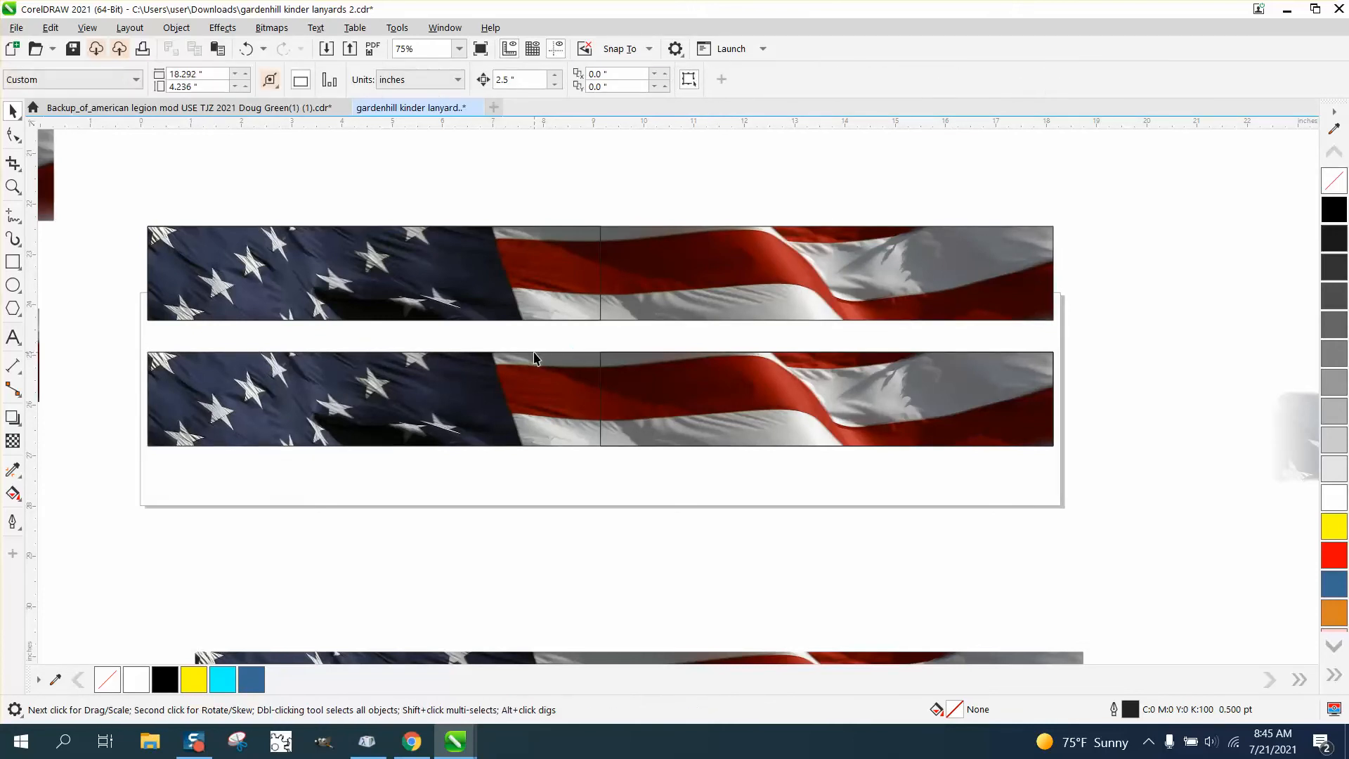
Intersect the upper flag with its left rectangle and move the resulting left half up 2.5 inches
left_click_drag(127, 211, 1077, 348)
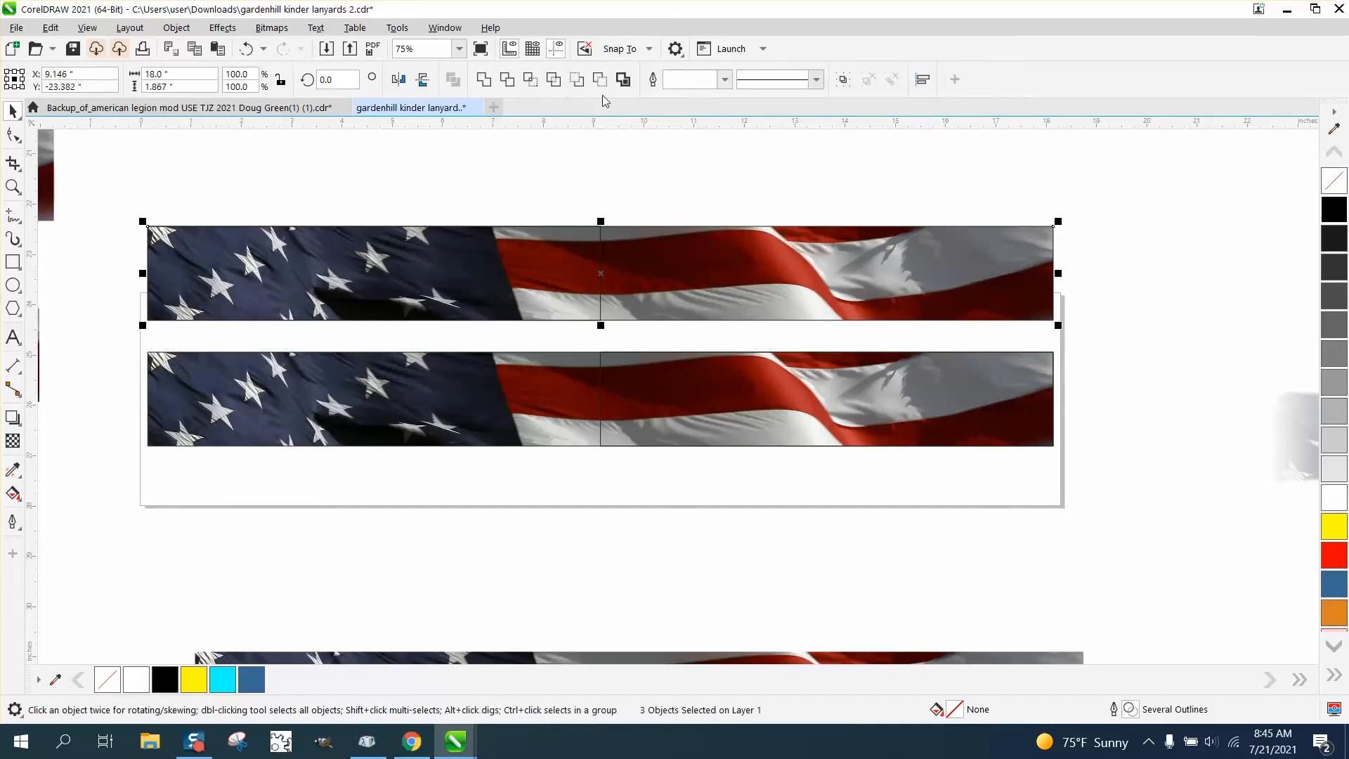
left_click(530, 81)
scroll(741, 393, "down", 1)
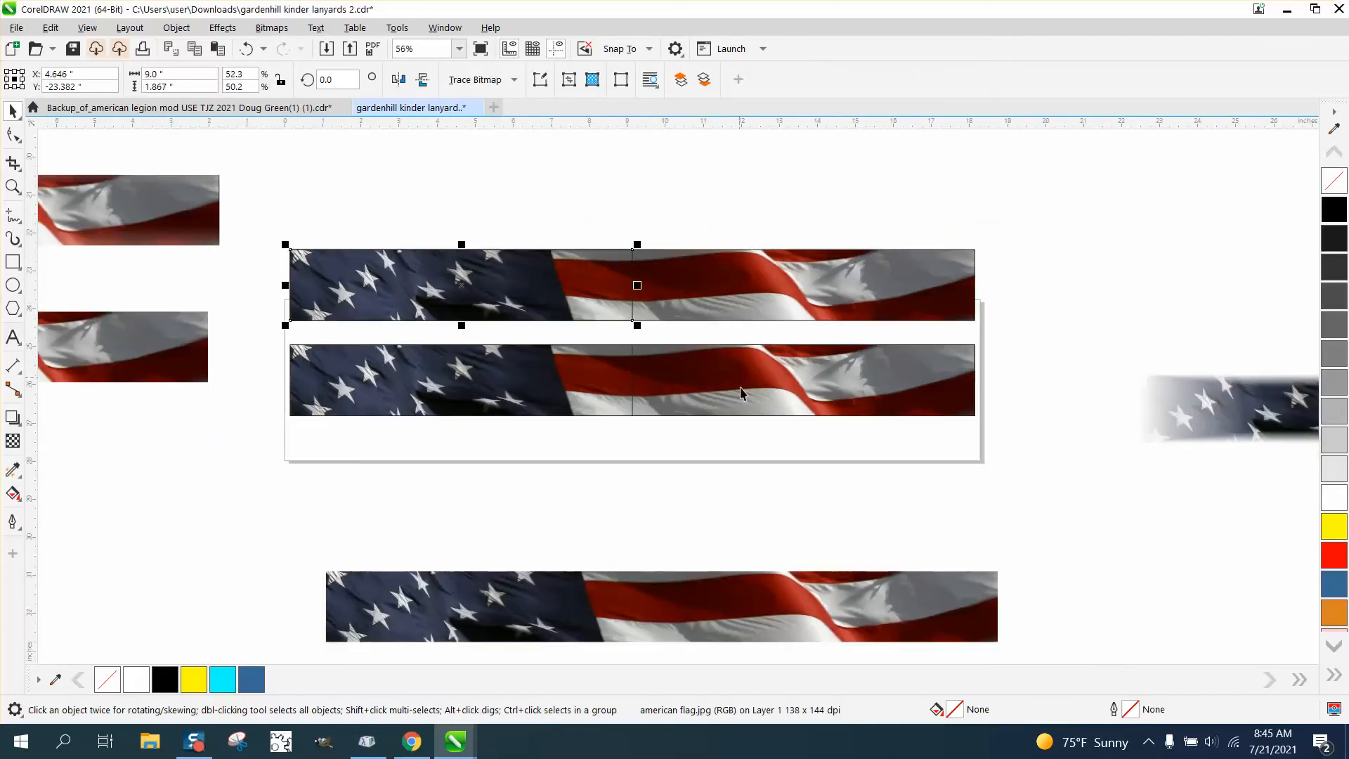
key("Up")
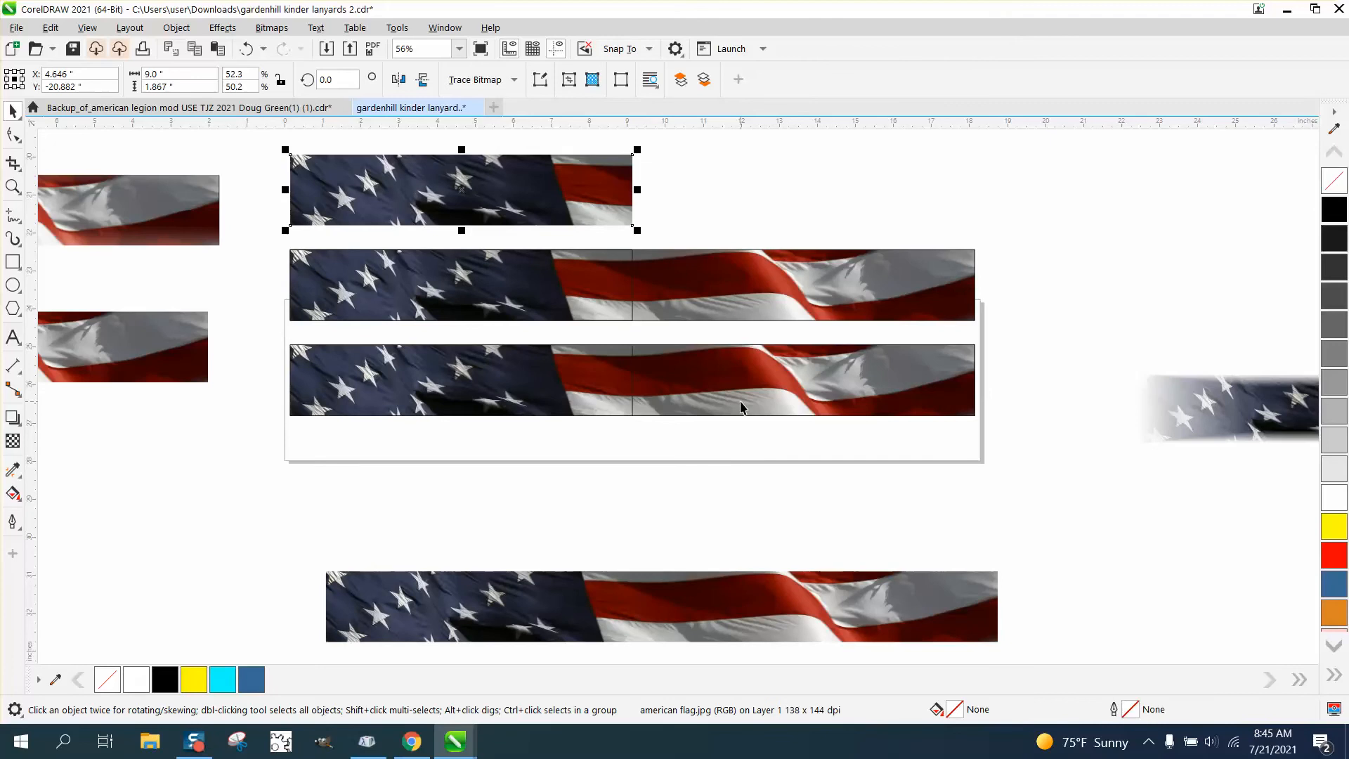
Intersect the lower flag with its right rectangle and move the resulting half up 5 inches beside the left half
left_click_drag(273, 336, 1006, 465)
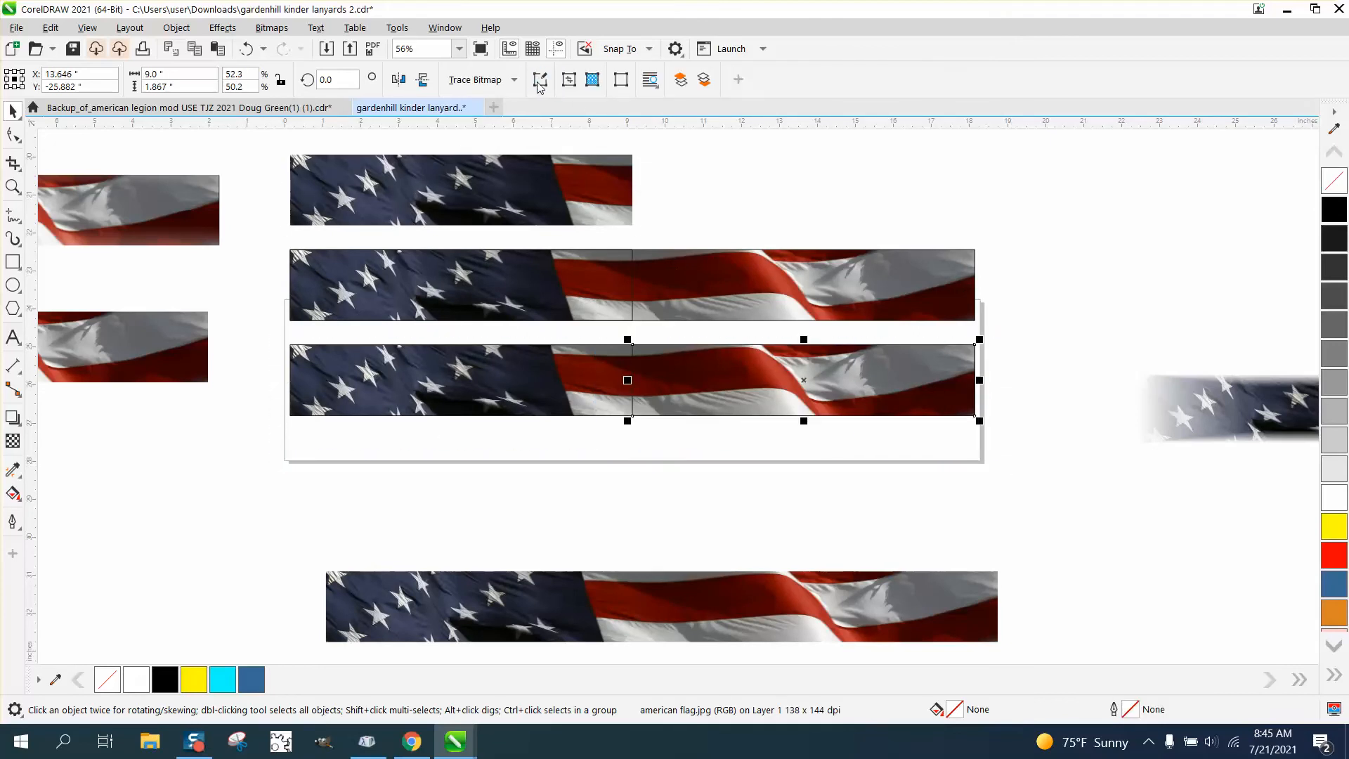
key("Up")
key("Up")
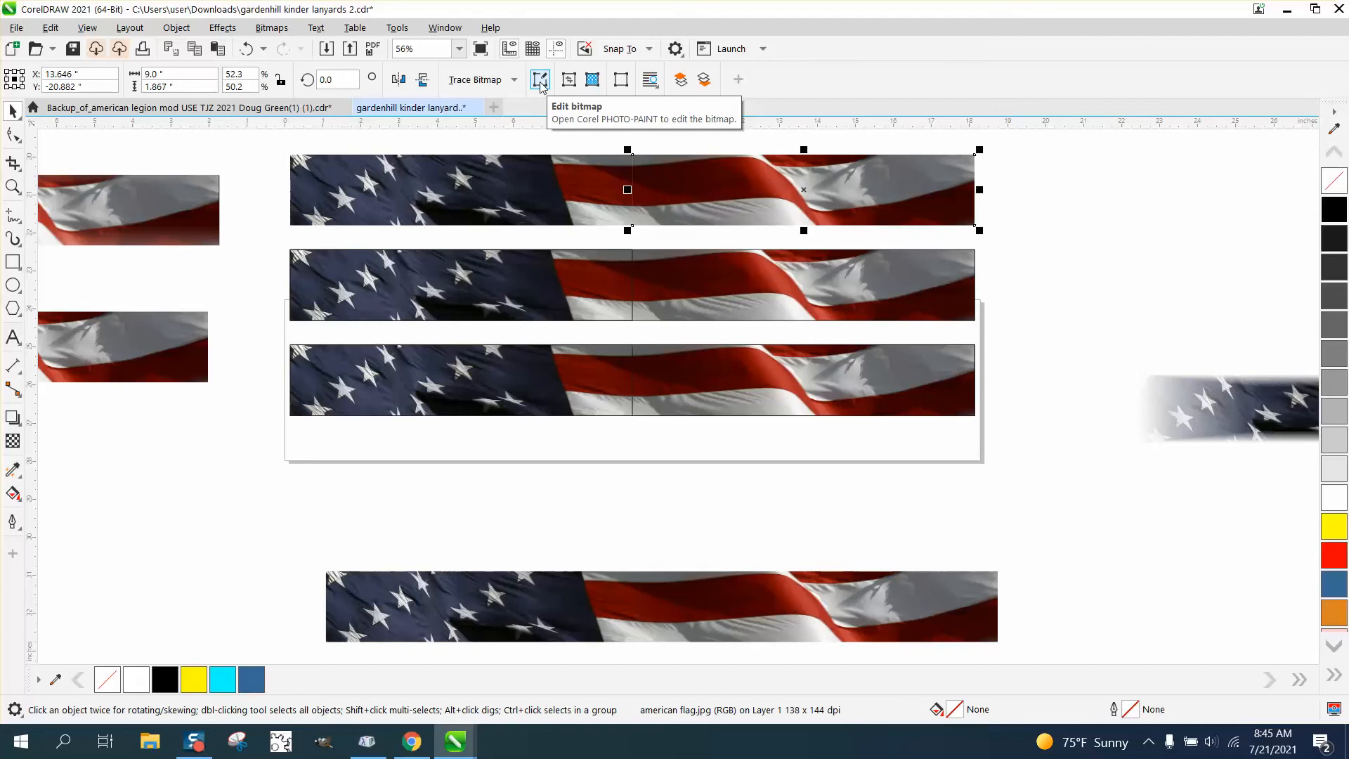
Delete the two leftover full flags with their rectangles and inspect the seam between the two flag halves
left_click_drag(251, 243, 1026, 434)
key("Delete")
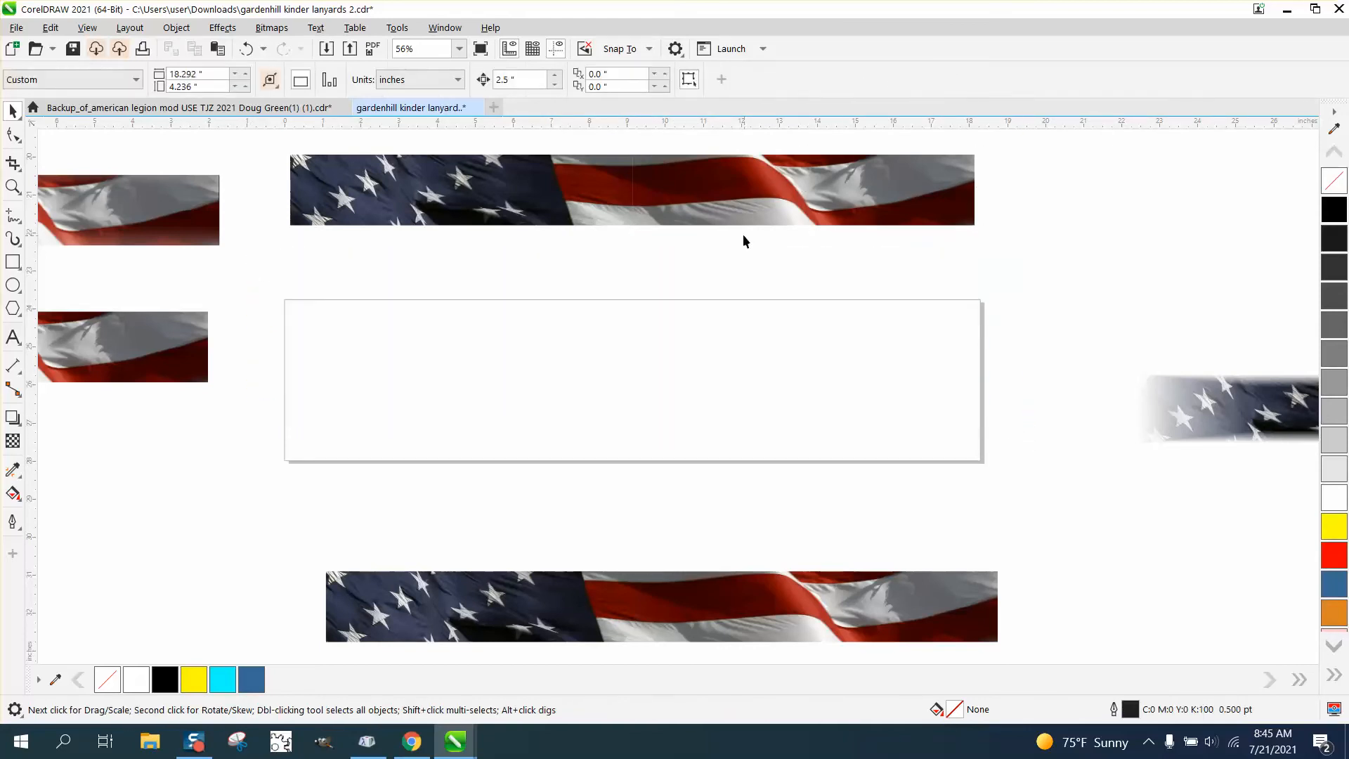
left_click(13, 186)
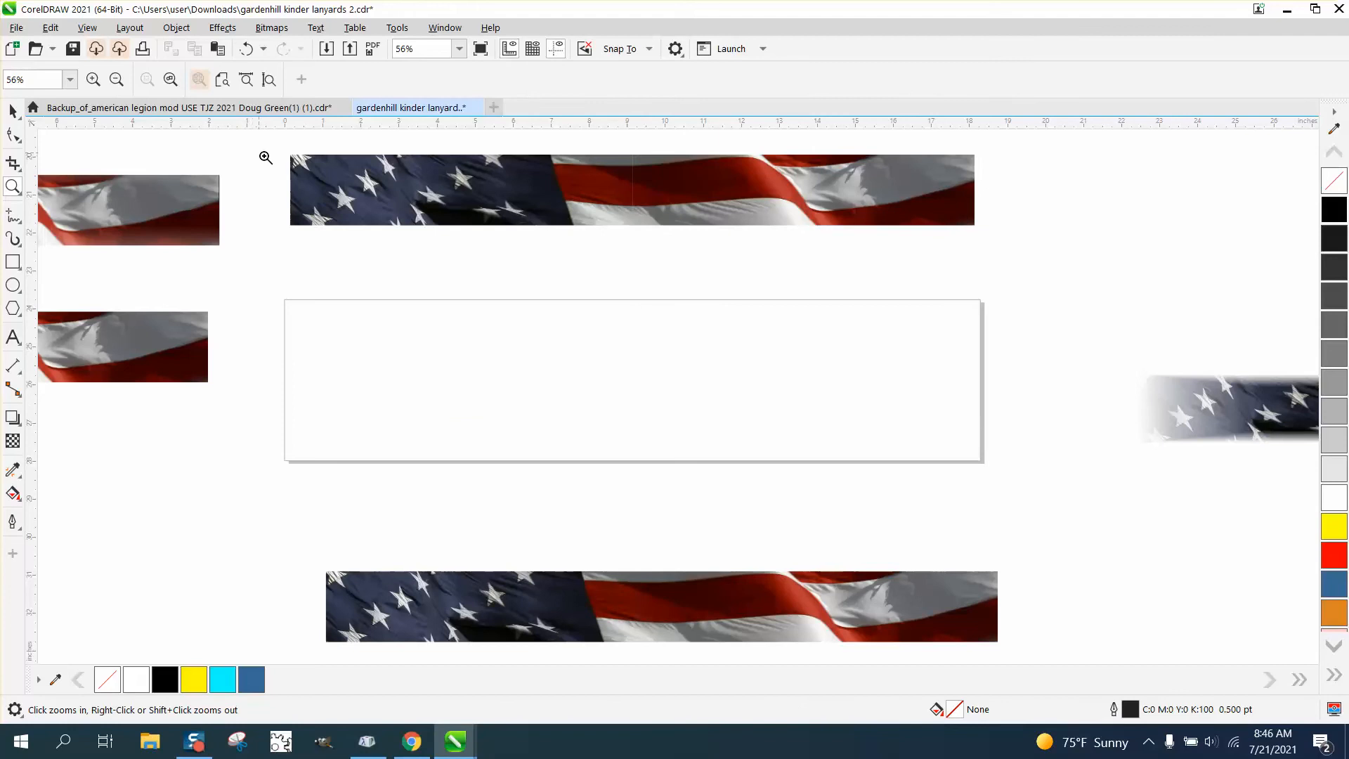
left_click_drag(257, 153, 1095, 296)
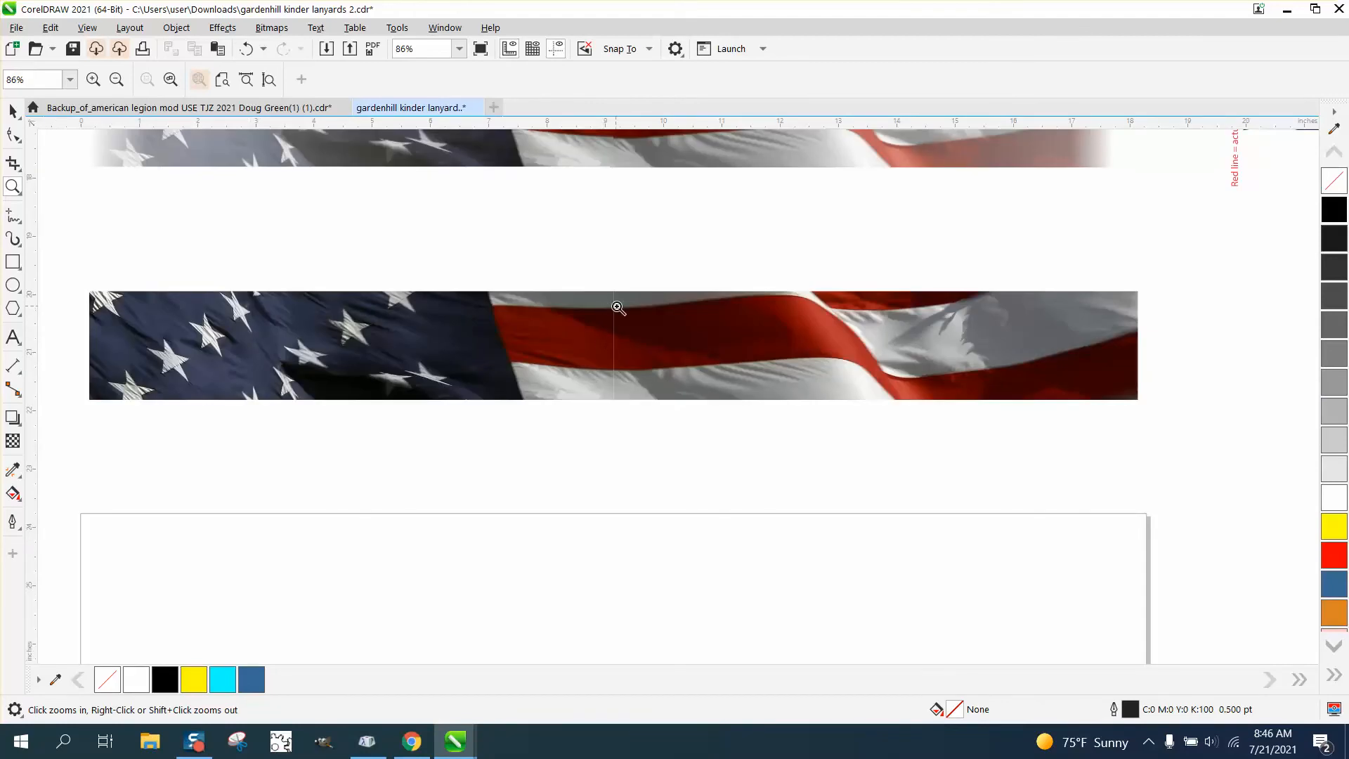
left_click_drag(605, 289, 643, 327)
scroll(609, 322, "down", 5)
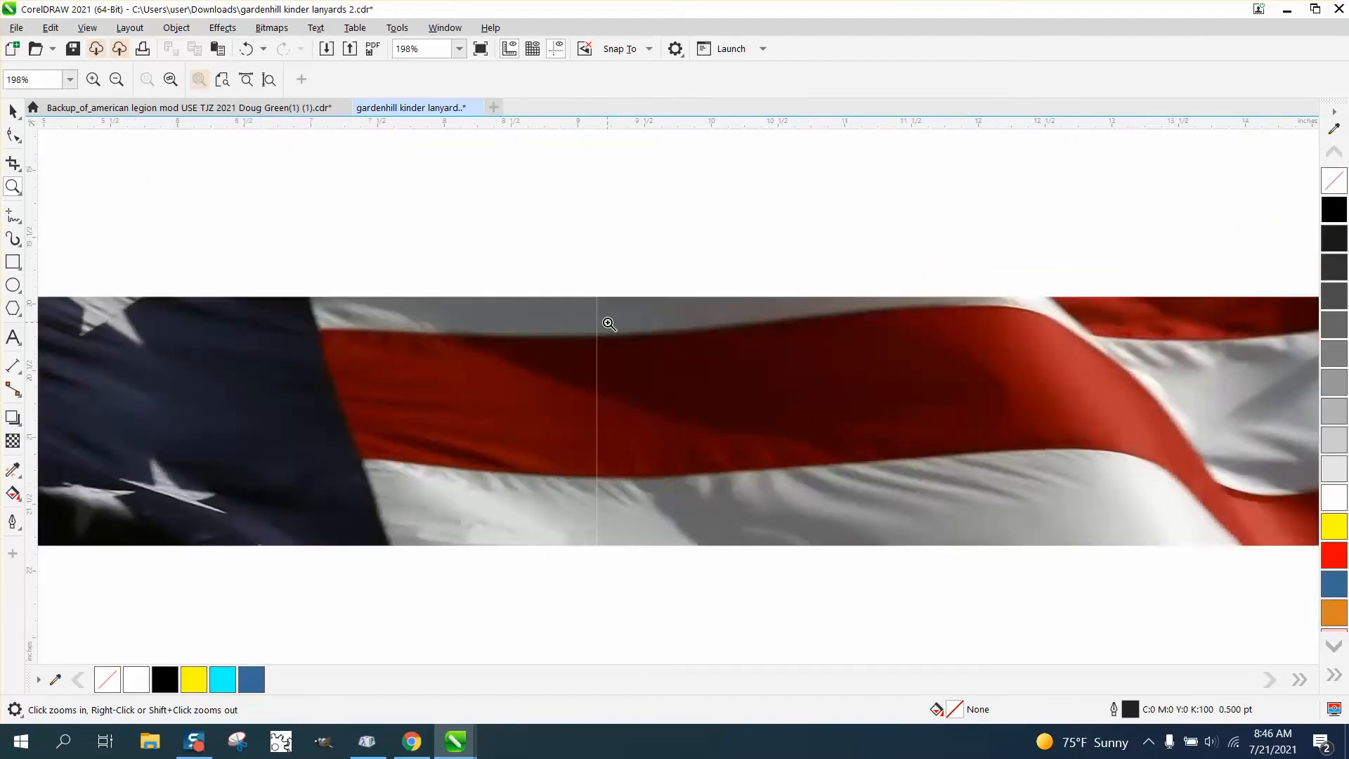
scroll(608, 322, "down", 1)
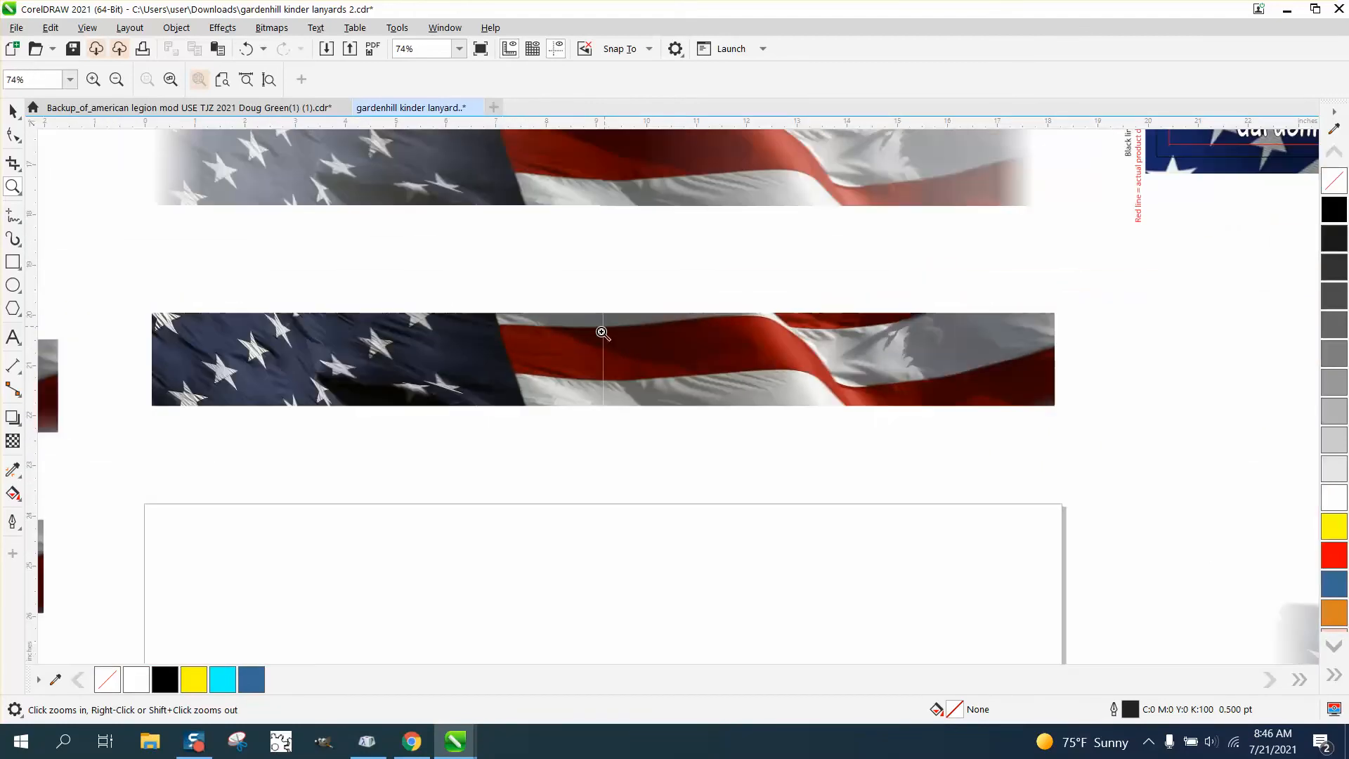
Apply a fountain transparency to the flag's left half, fading out toward its left end, with the midpoint shifted near that end
left_click(14, 441)
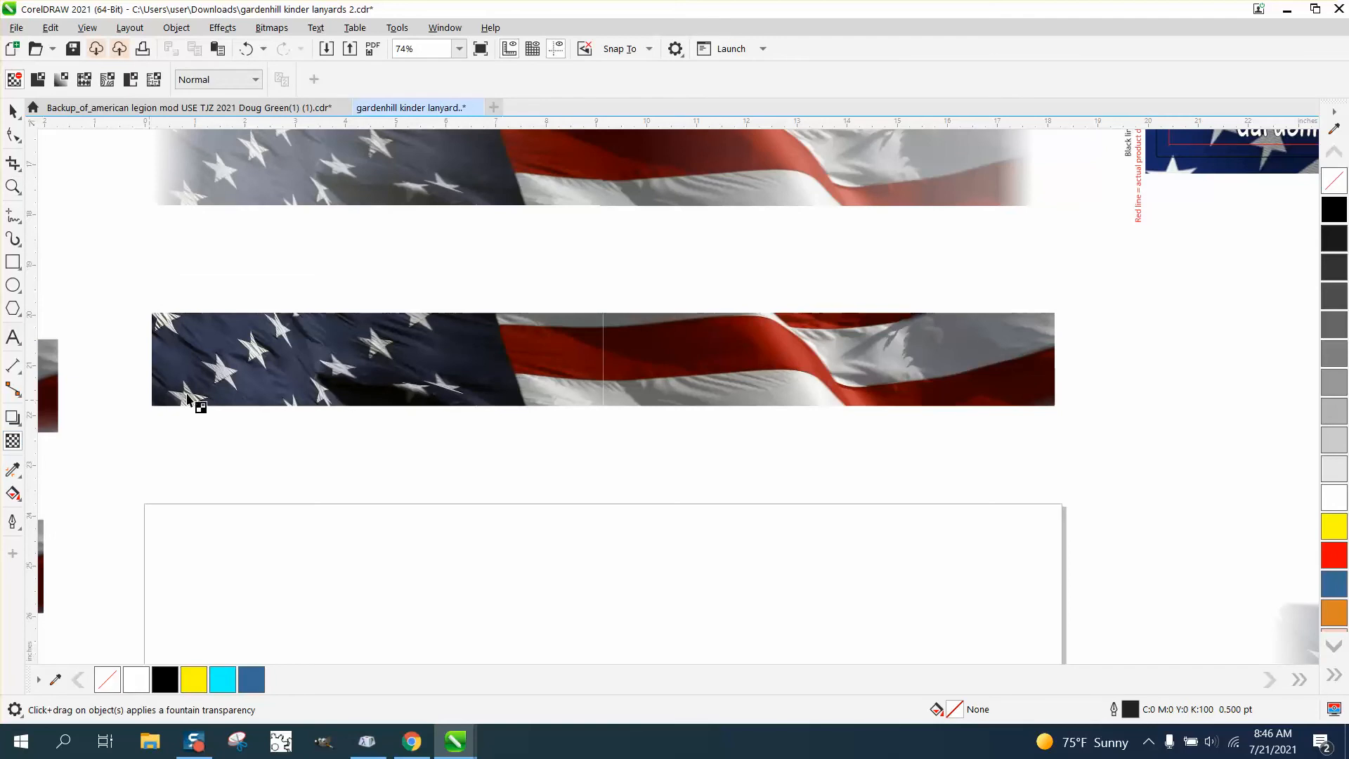
left_click(567, 367)
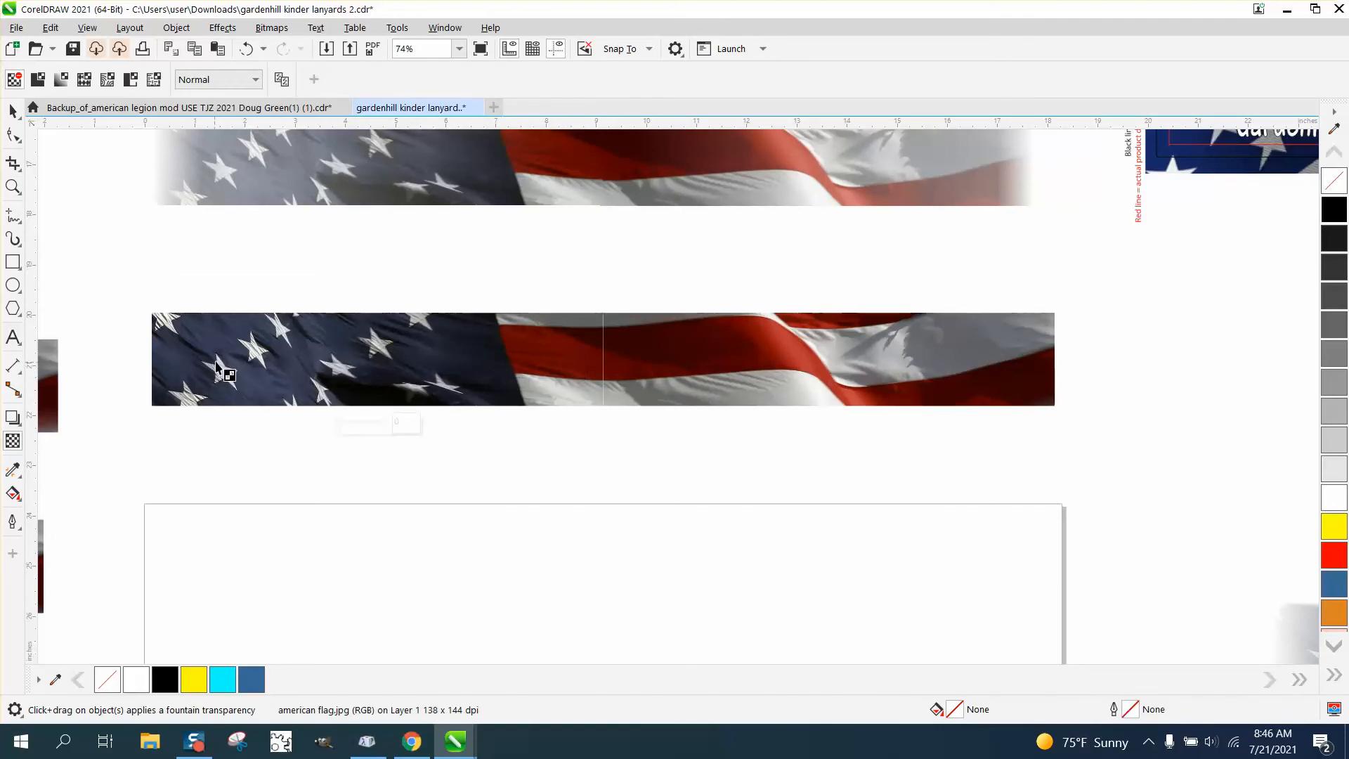
left_click_drag(534, 357, 131, 358)
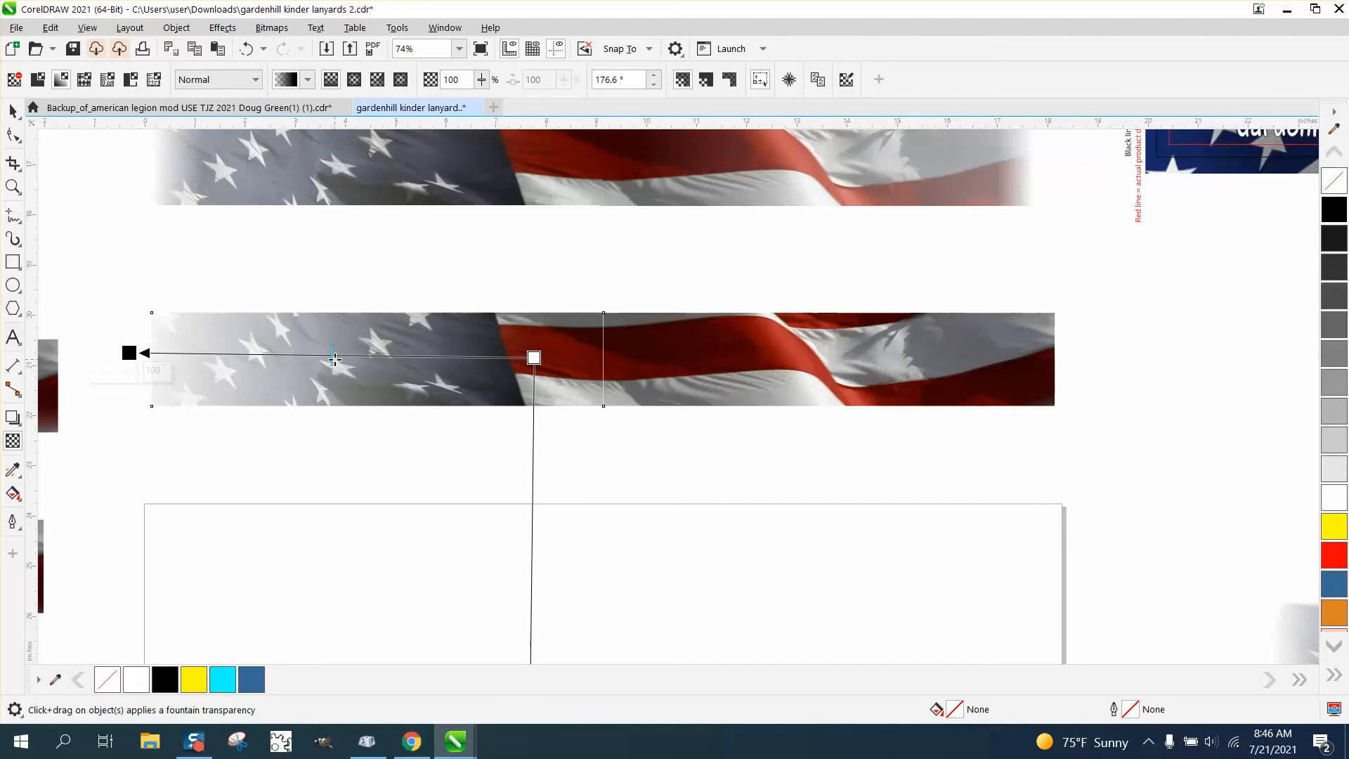
left_click_drag(332, 358, 190, 357)
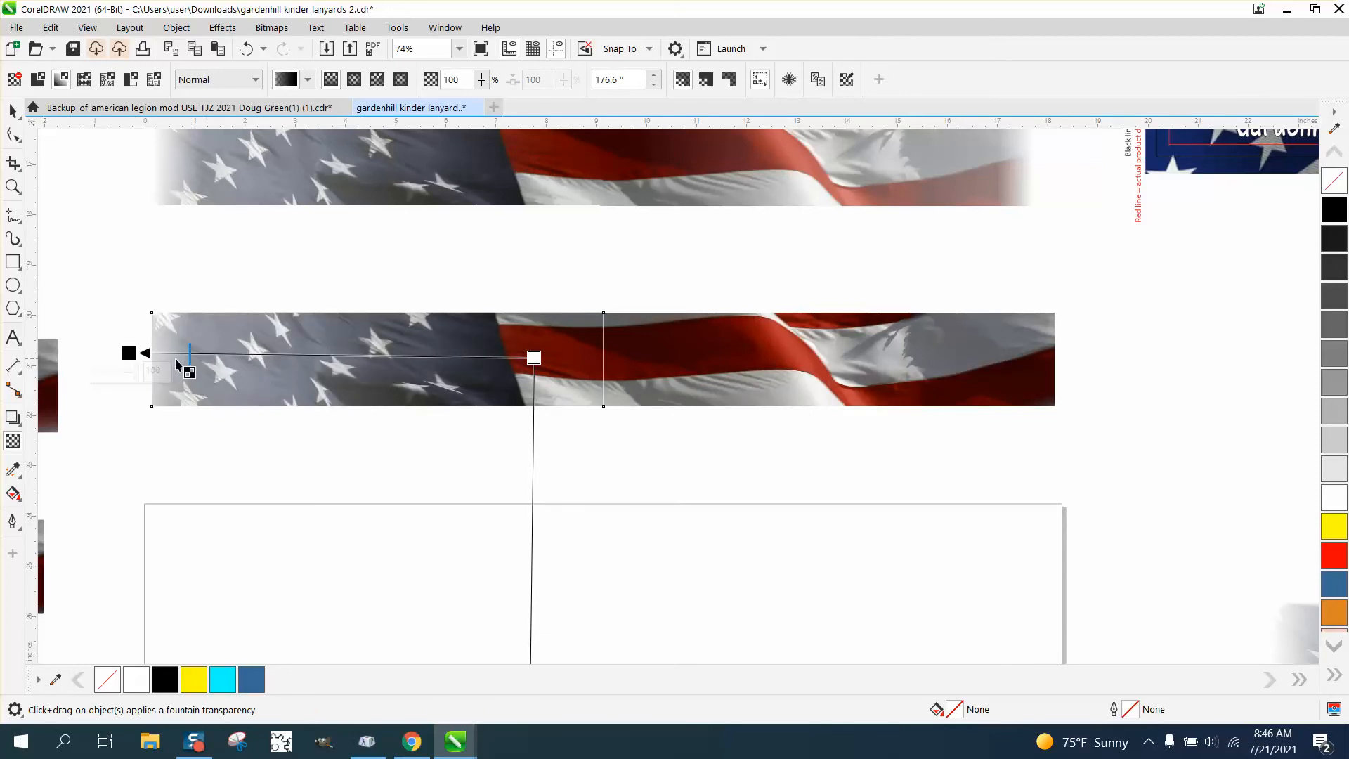
Shorten the fade on the flag's left half by moving the transparency's opaque start closer to its left end
left_click_drag(534, 357, 455, 357)
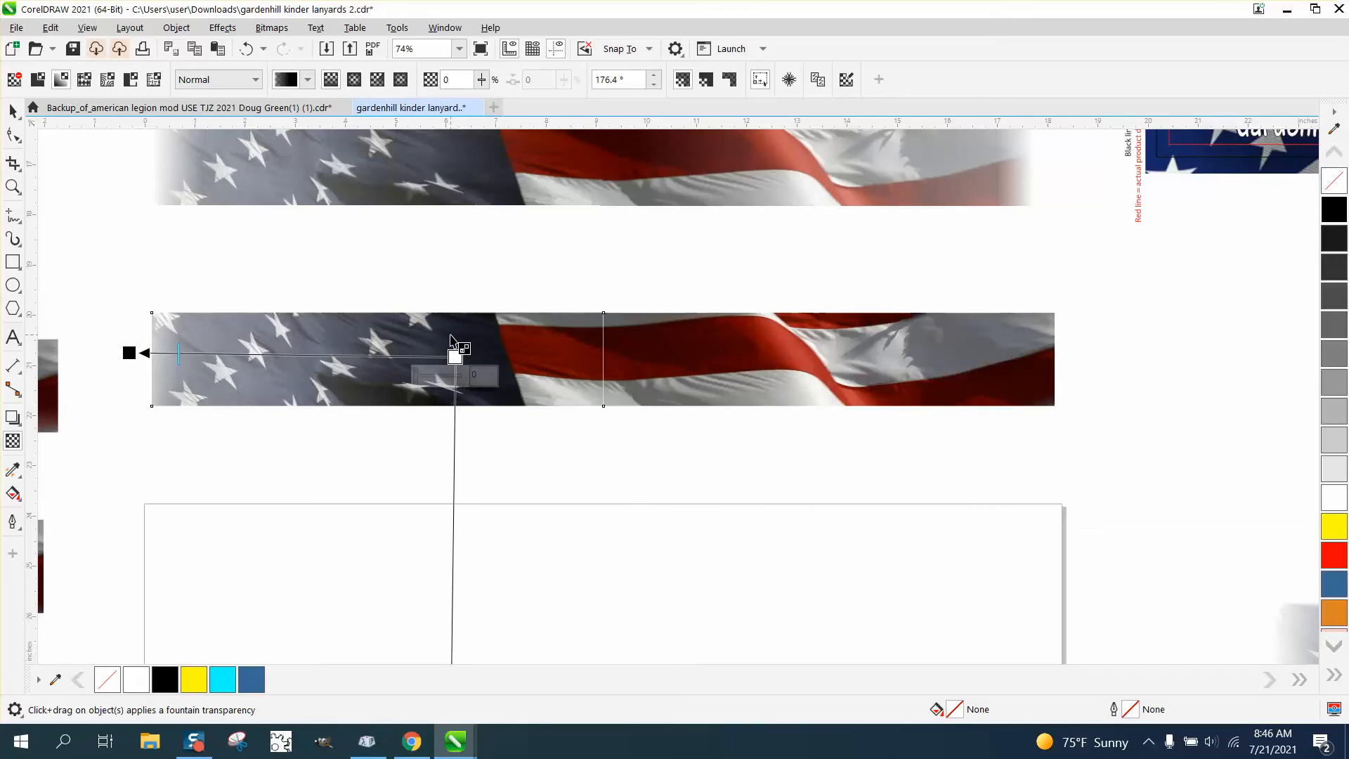
left_click(12, 111)
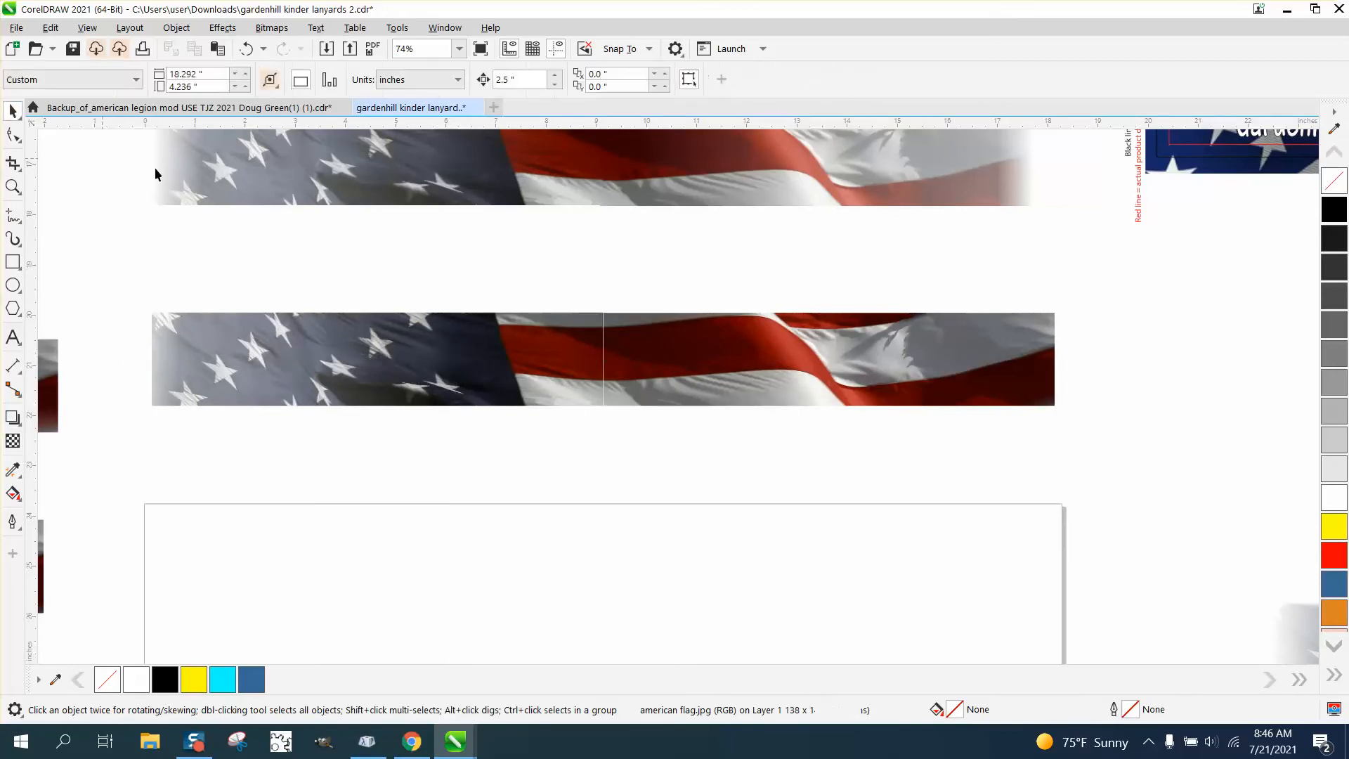
Apply a fountain transparency to the flag's right half, fading toward its right end, with the start and midpoint shifted toward that end
left_click(713, 366)
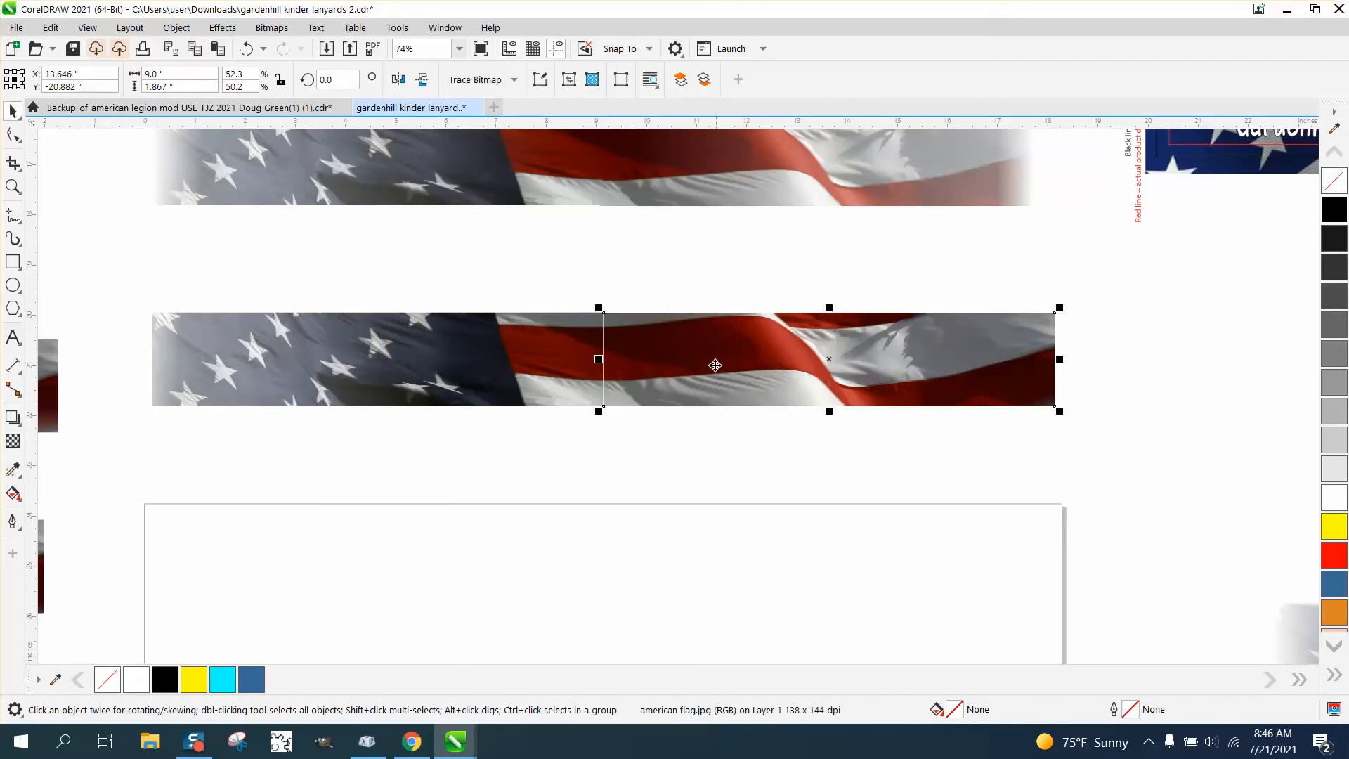
left_click(12, 440)
left_click_drag(681, 364, 1089, 372)
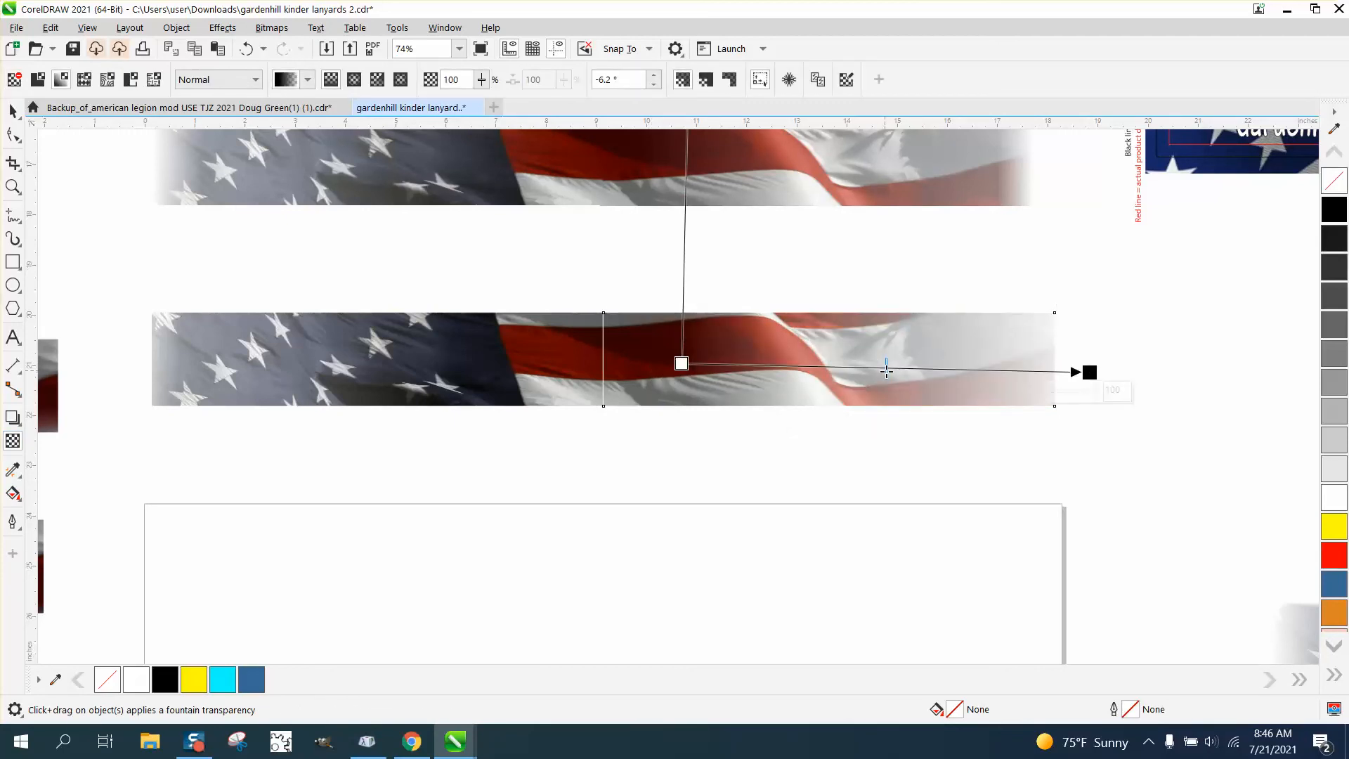
left_click_drag(887, 371, 992, 370)
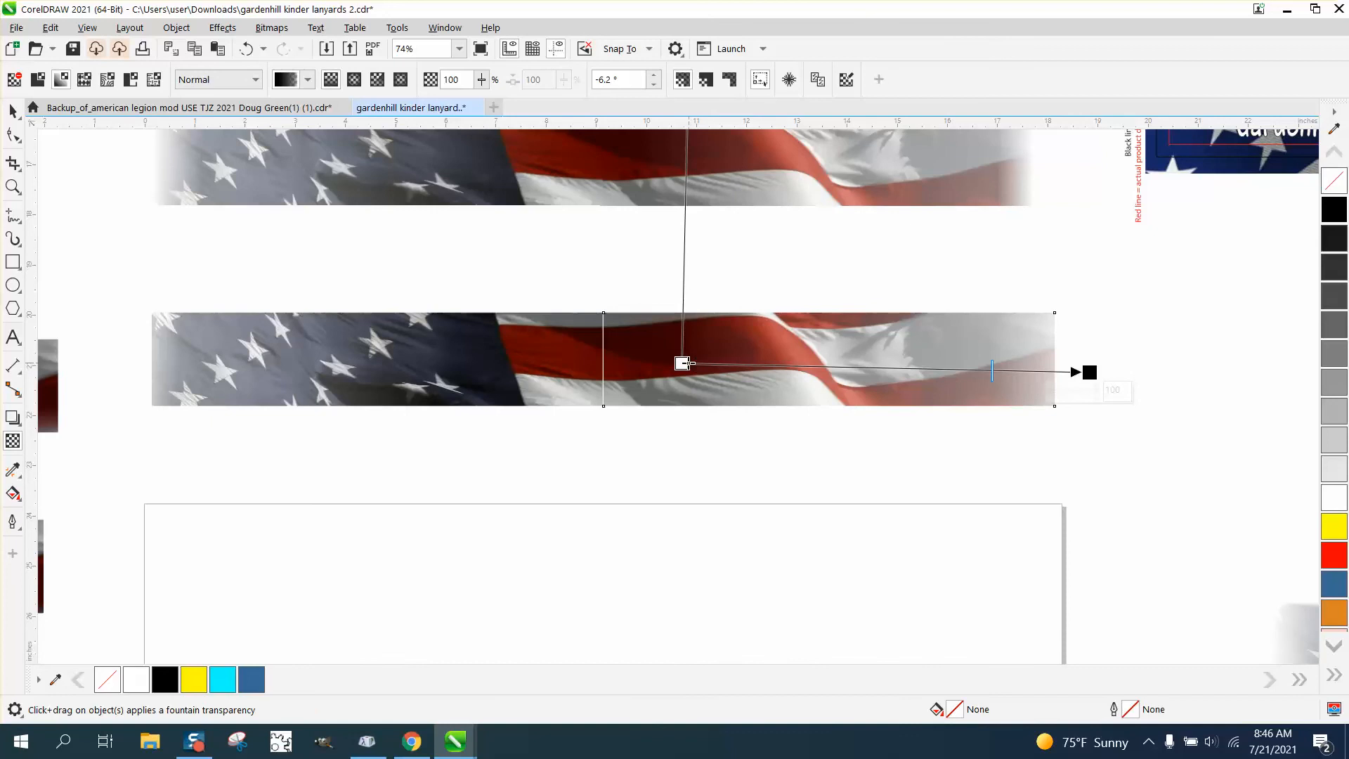
left_click_drag(682, 363, 756, 364)
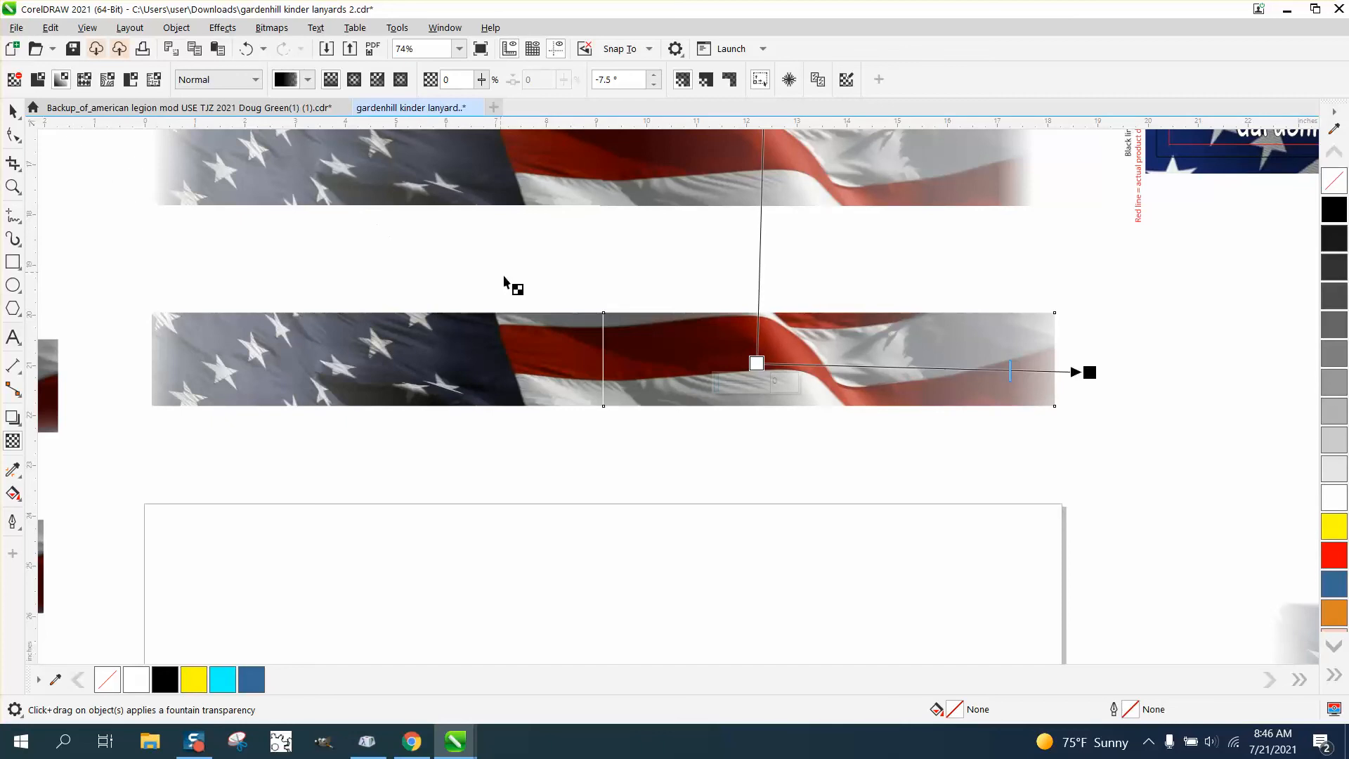
mouse_move(759, 378)
mouse_move(717, 384)
left_mouse_down()
mouse_move(749, 390)
mouse_move(715, 388)
left_mouse_up()
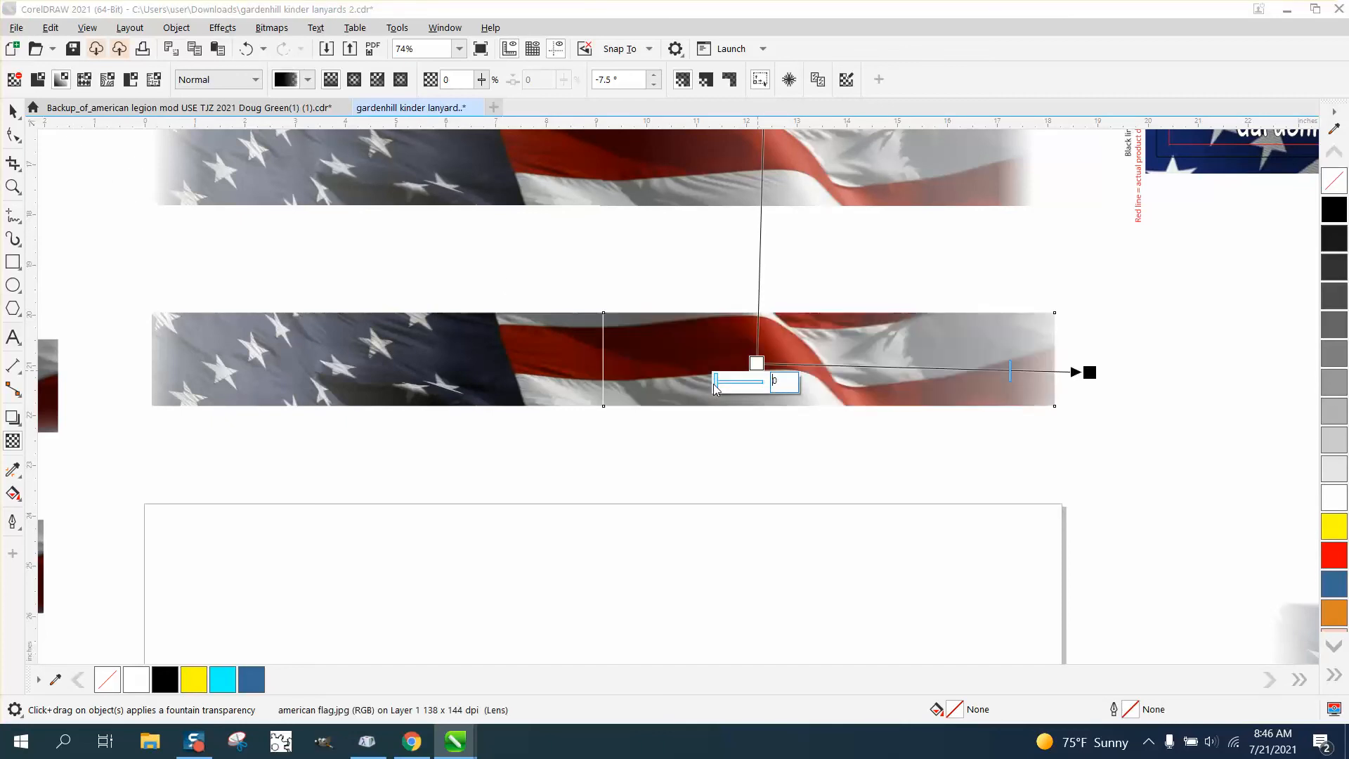
left_click(13, 111)
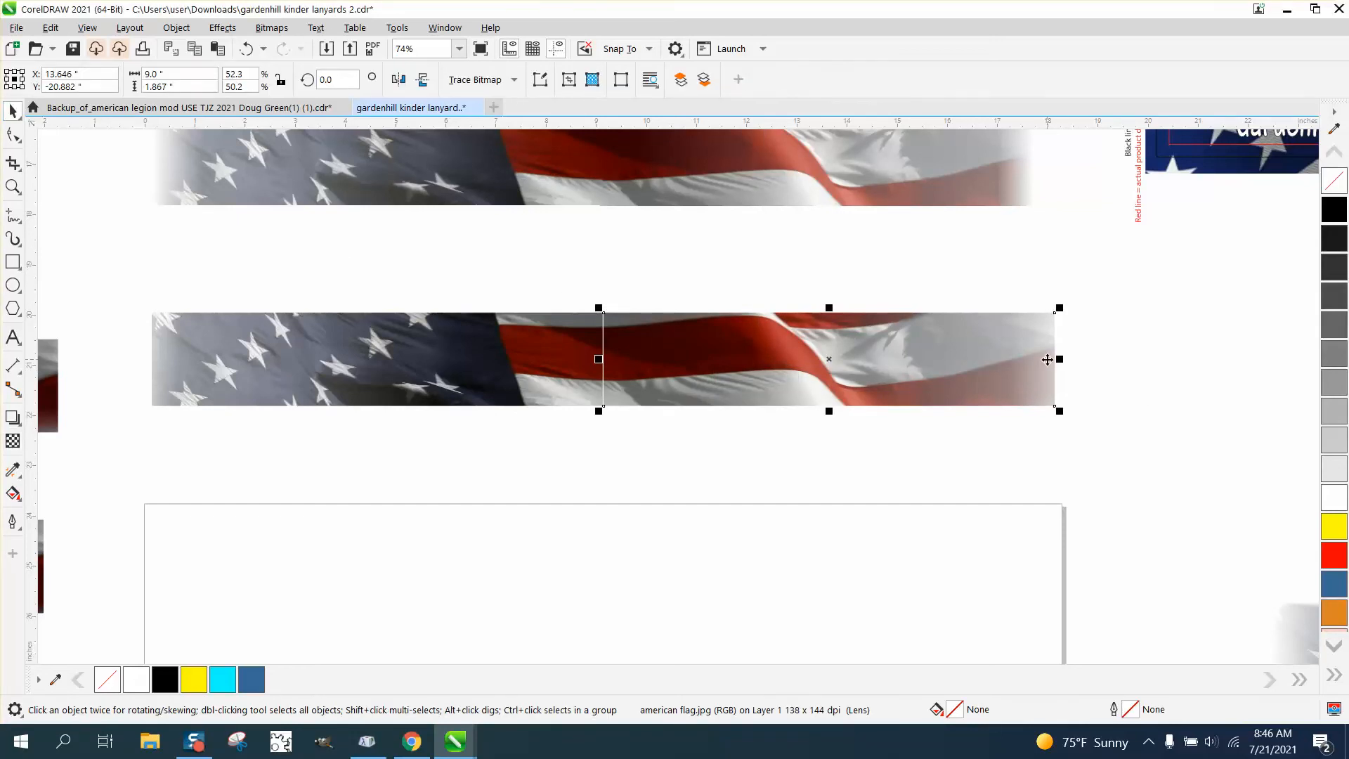
Set the nudge distance to 0.001 inches and nudge the flag's right half about 0.03 inches left to close the seam
left_click(734, 277)
left_click(520, 79)
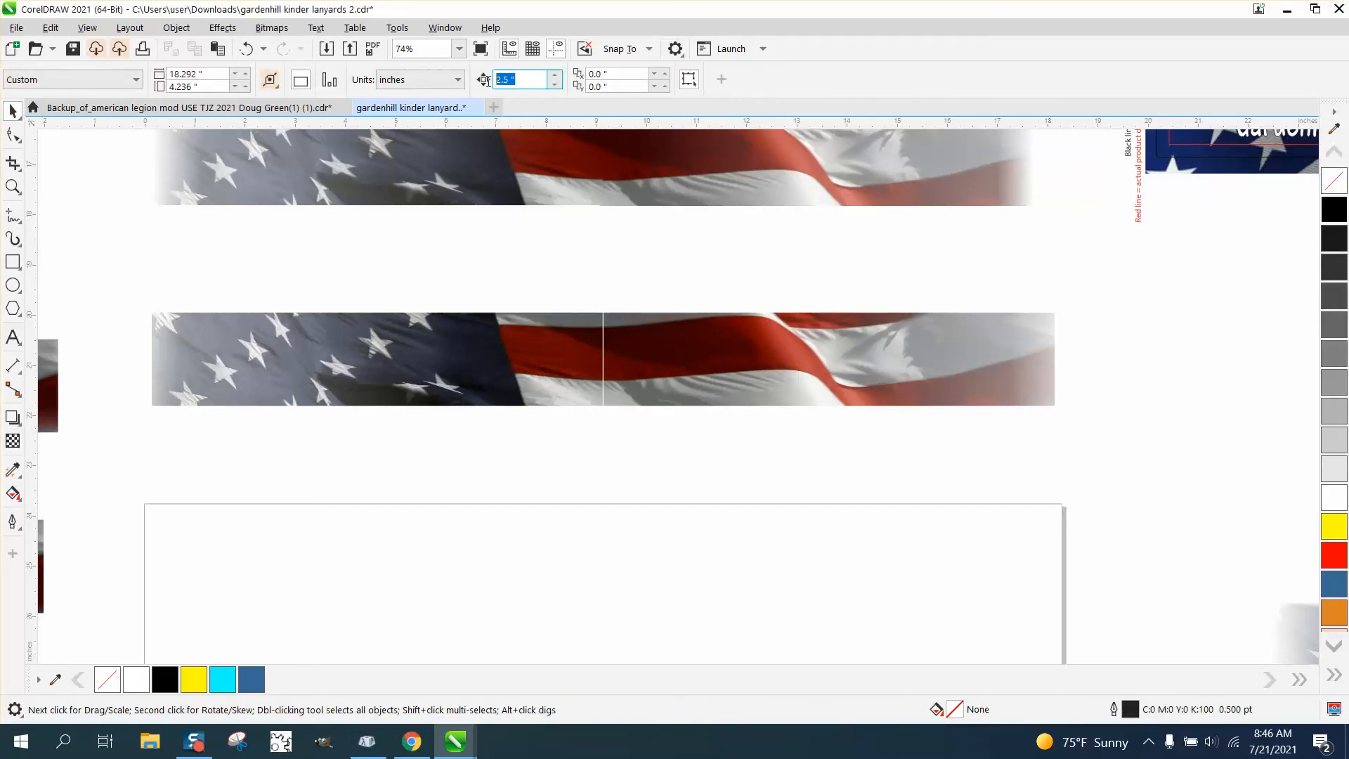
type(".001")
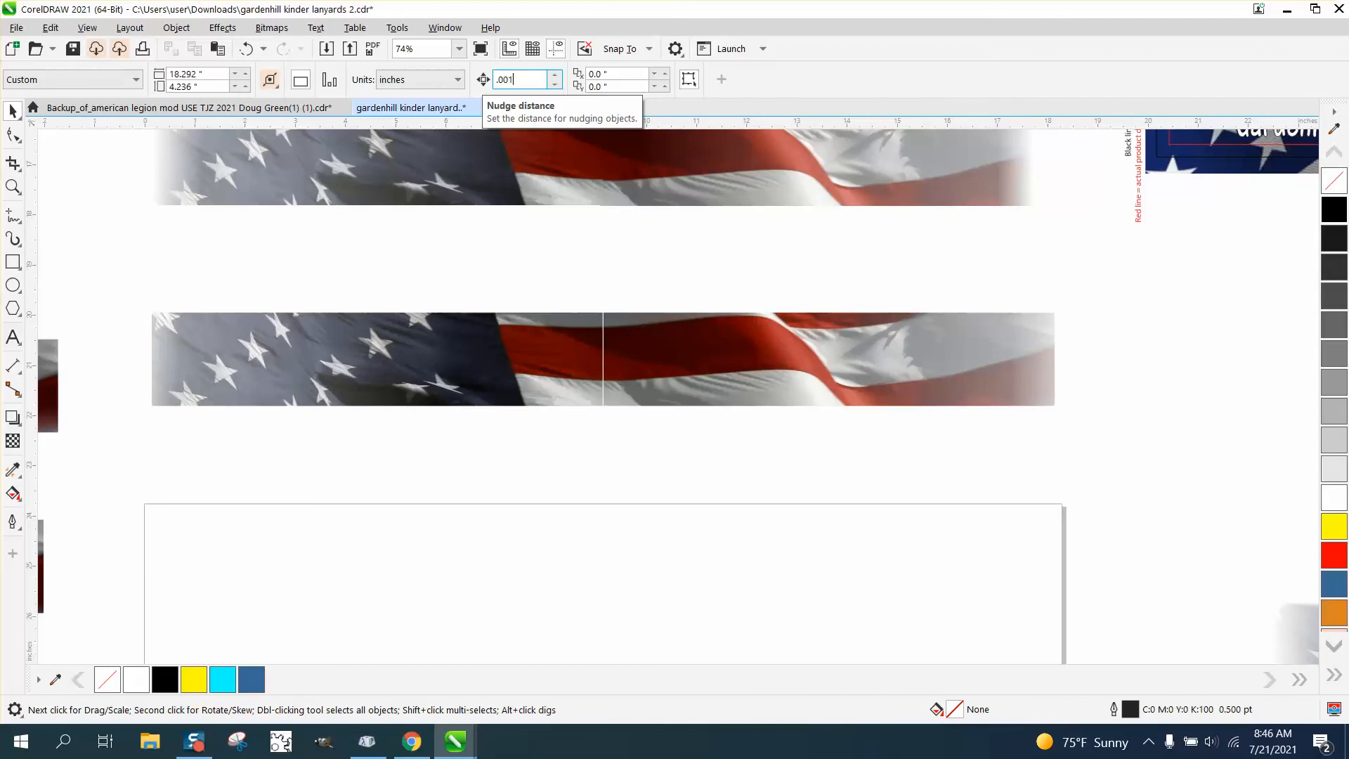
left_click(702, 326)
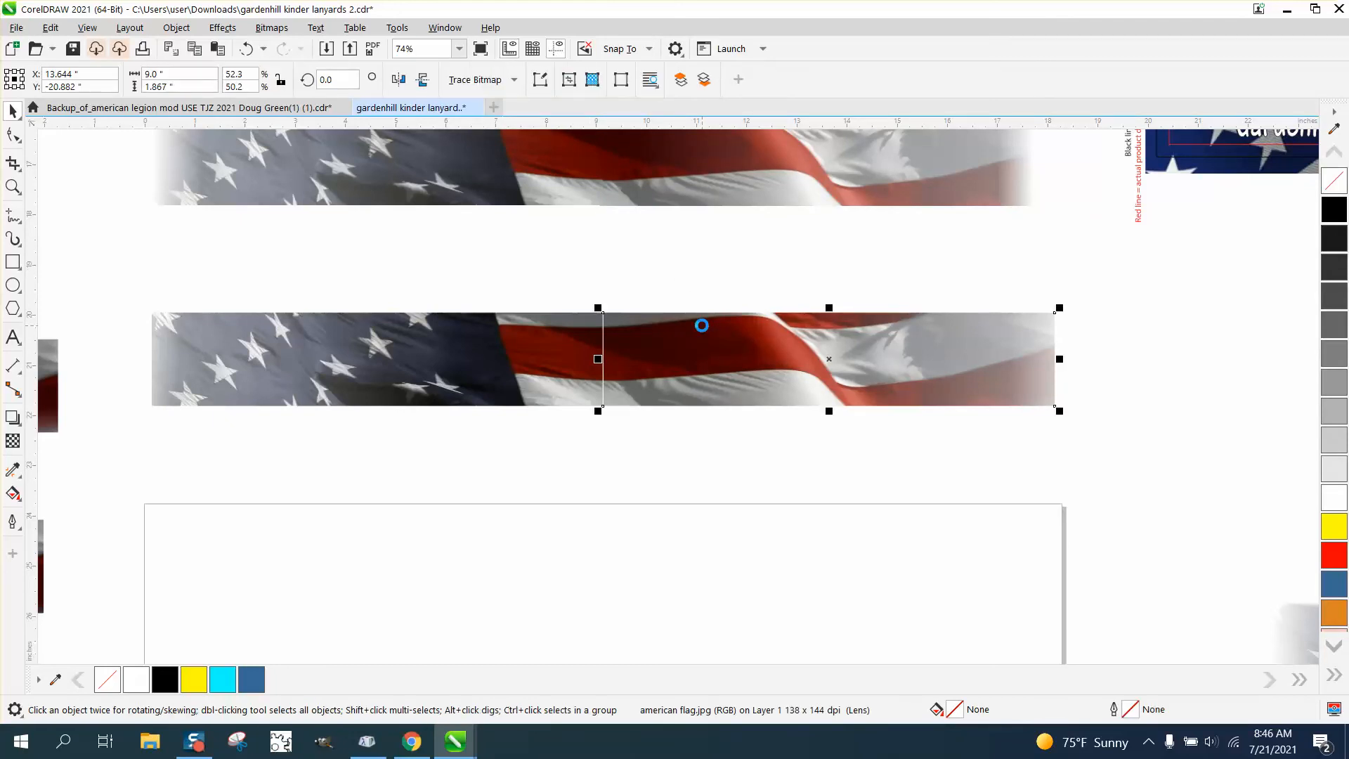
key("Left")
key("Left")
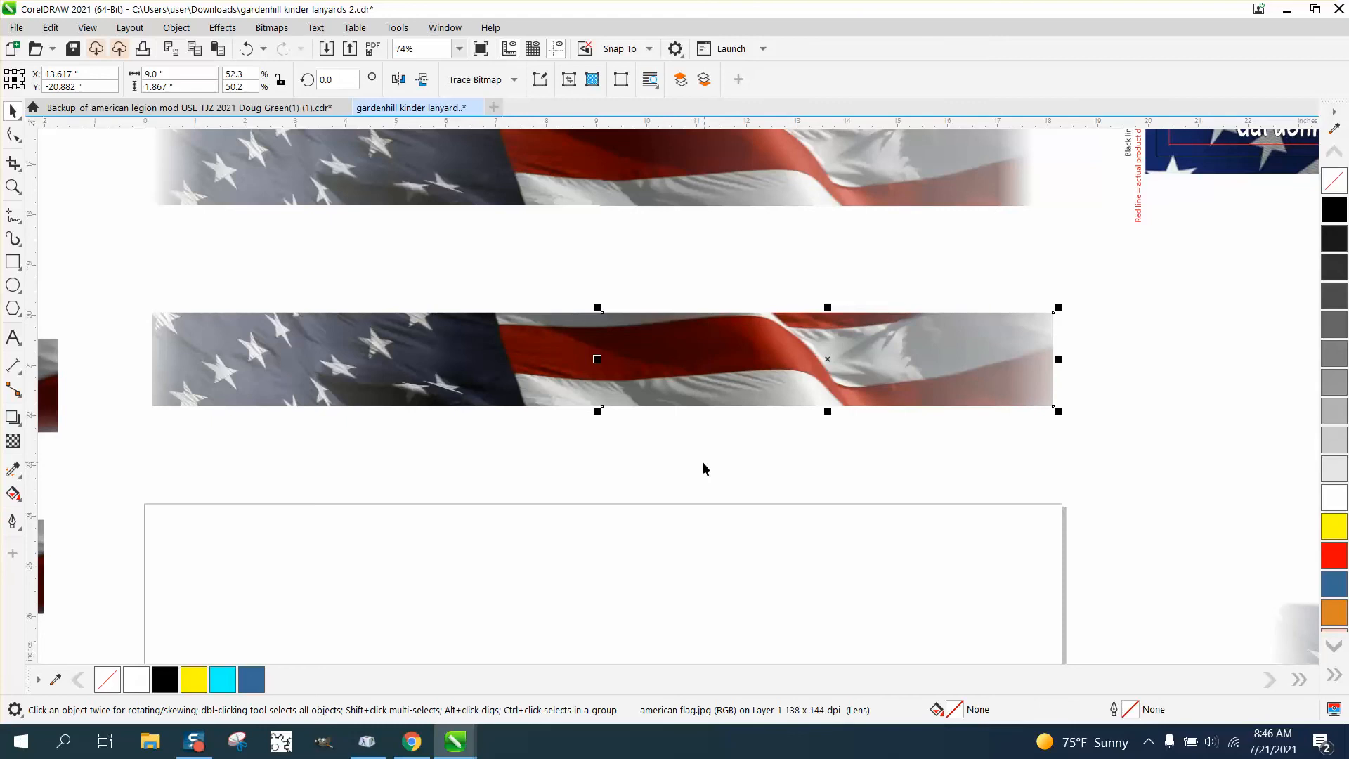
left_click(704, 463)
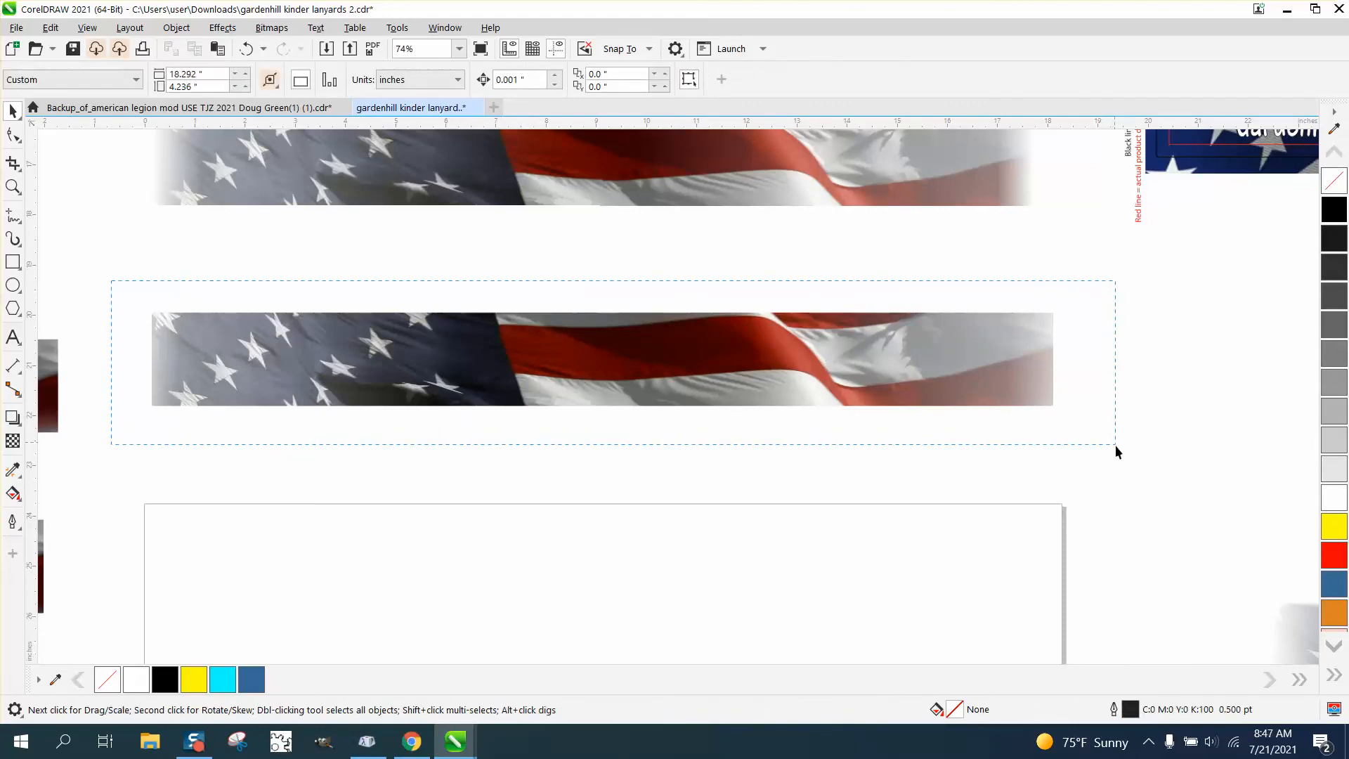
Group the two flag halves and set the group's width to 17.75 inches without locking the ratio
left_click_drag(1115, 445, 1117, 450)
key("ctrl+g")
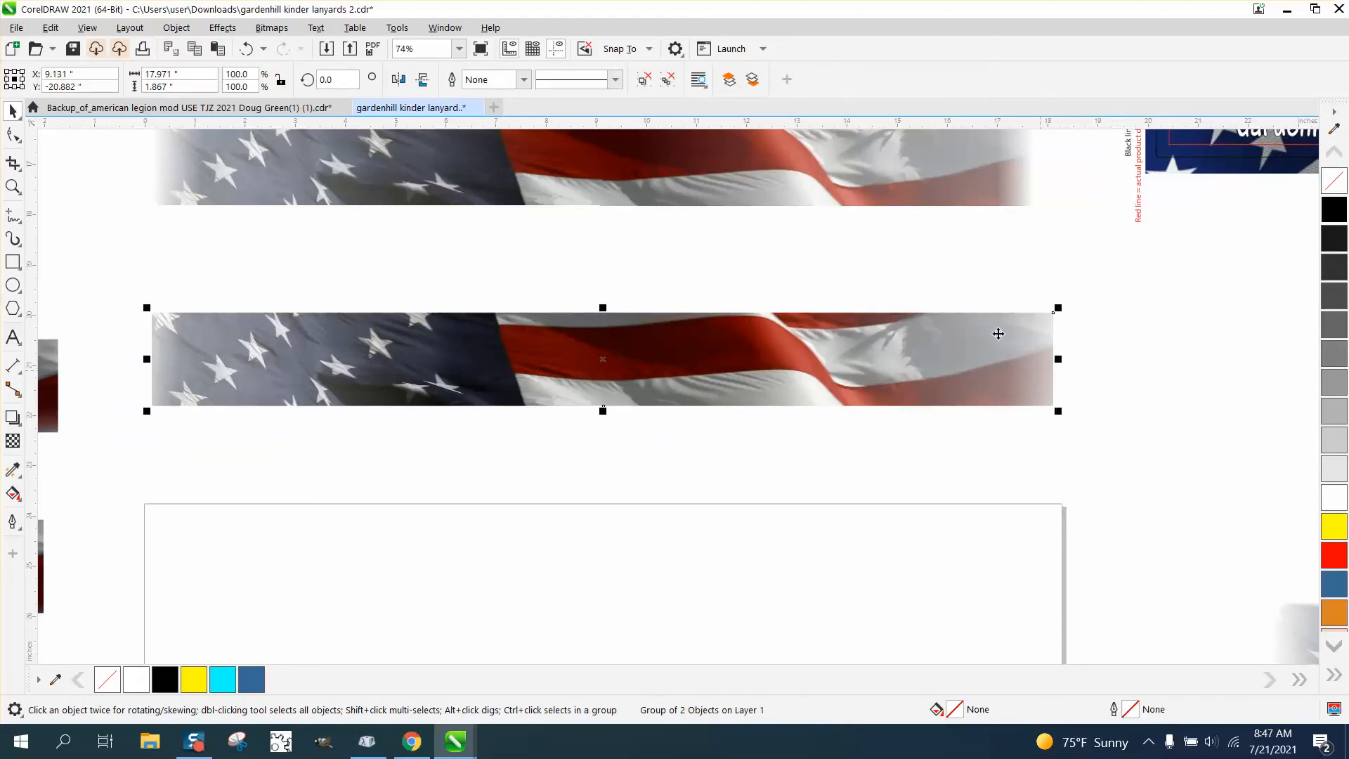
left_click(193, 75)
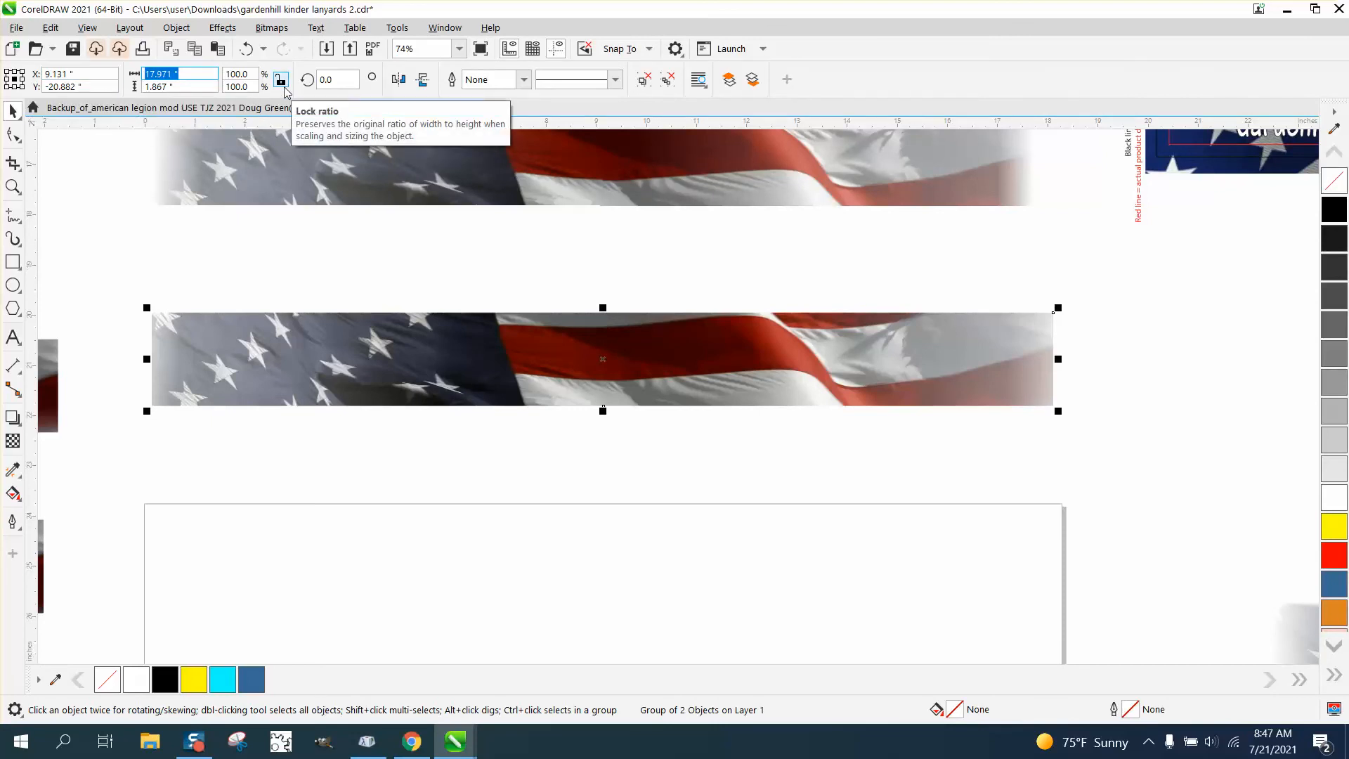
type("1")
key("Return")
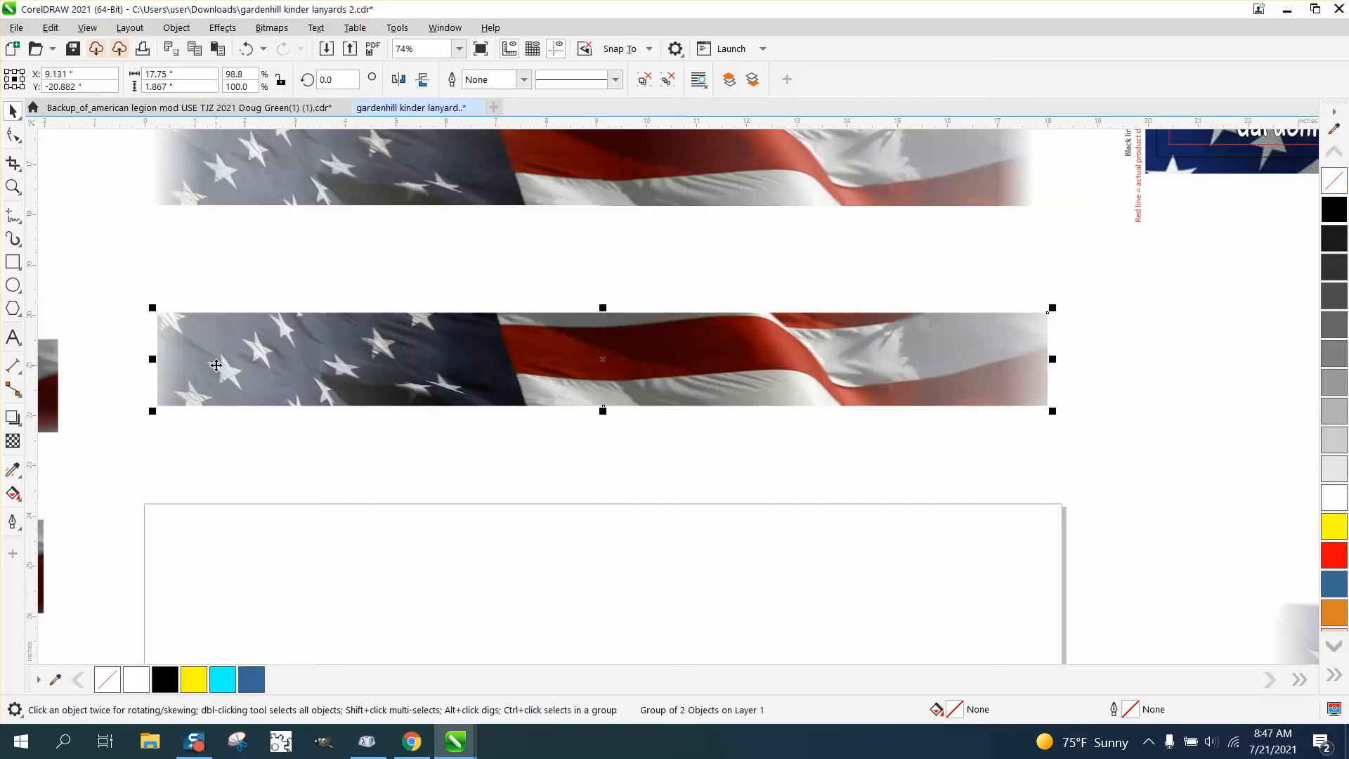
Examine the grouped flag's center seam and faded ends at different magnifications, comparing it with the flag above
left_click(13, 186)
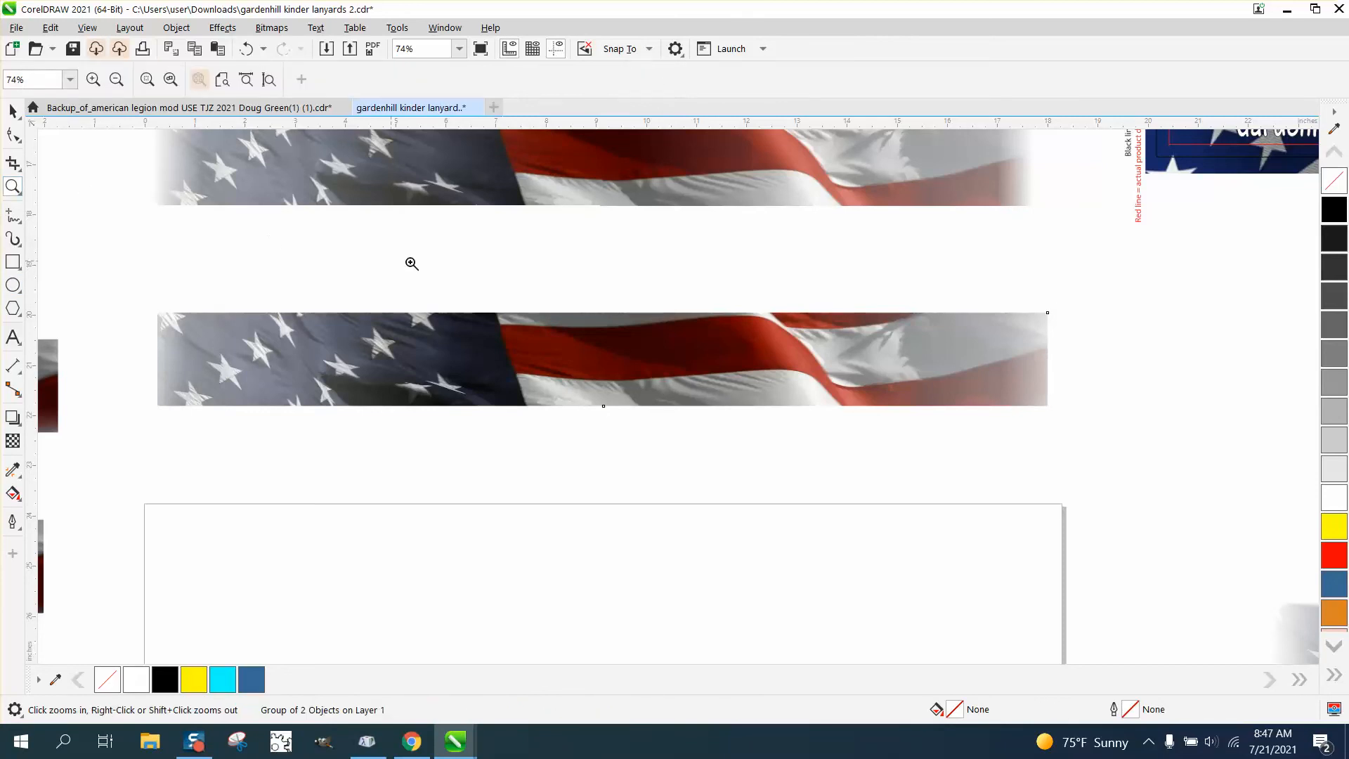
left_click_drag(444, 276, 850, 531)
right_click(757, 503)
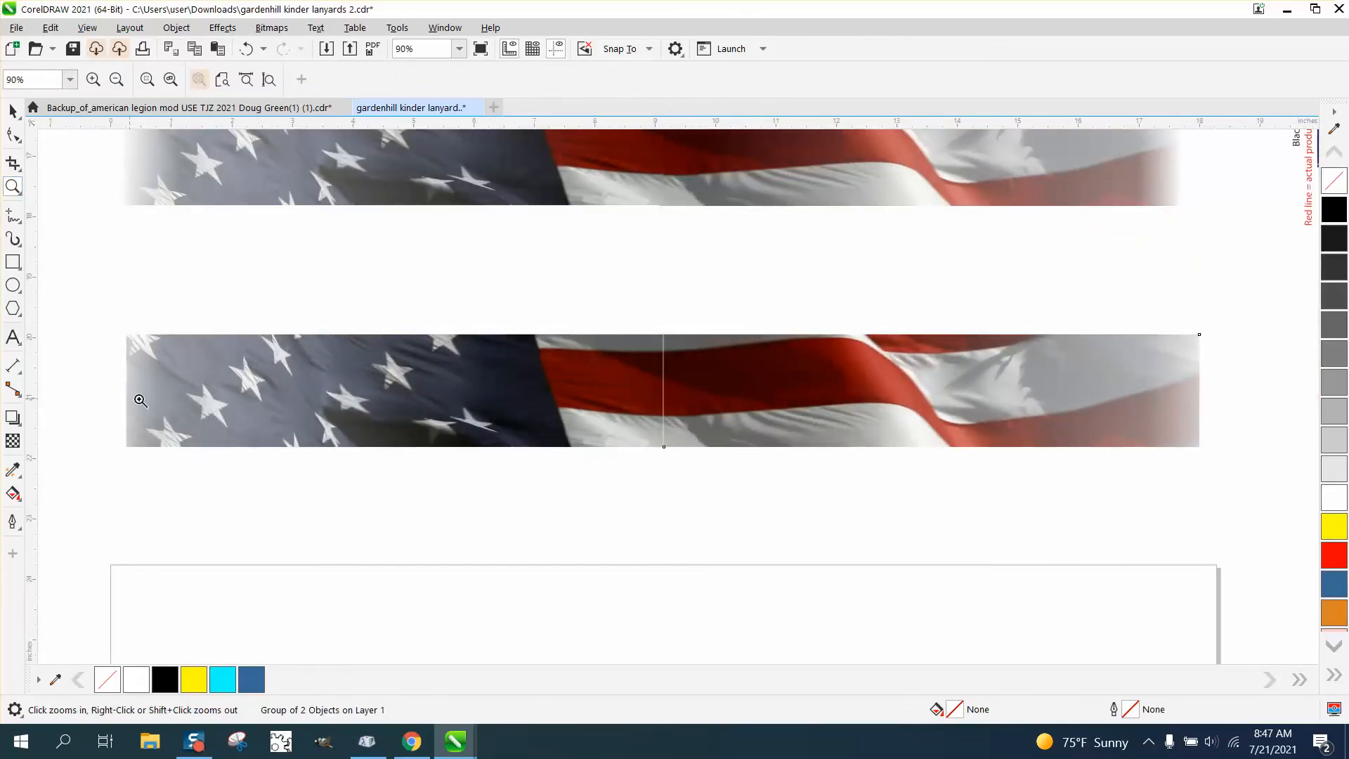
scroll(244, 402, "down", 1)
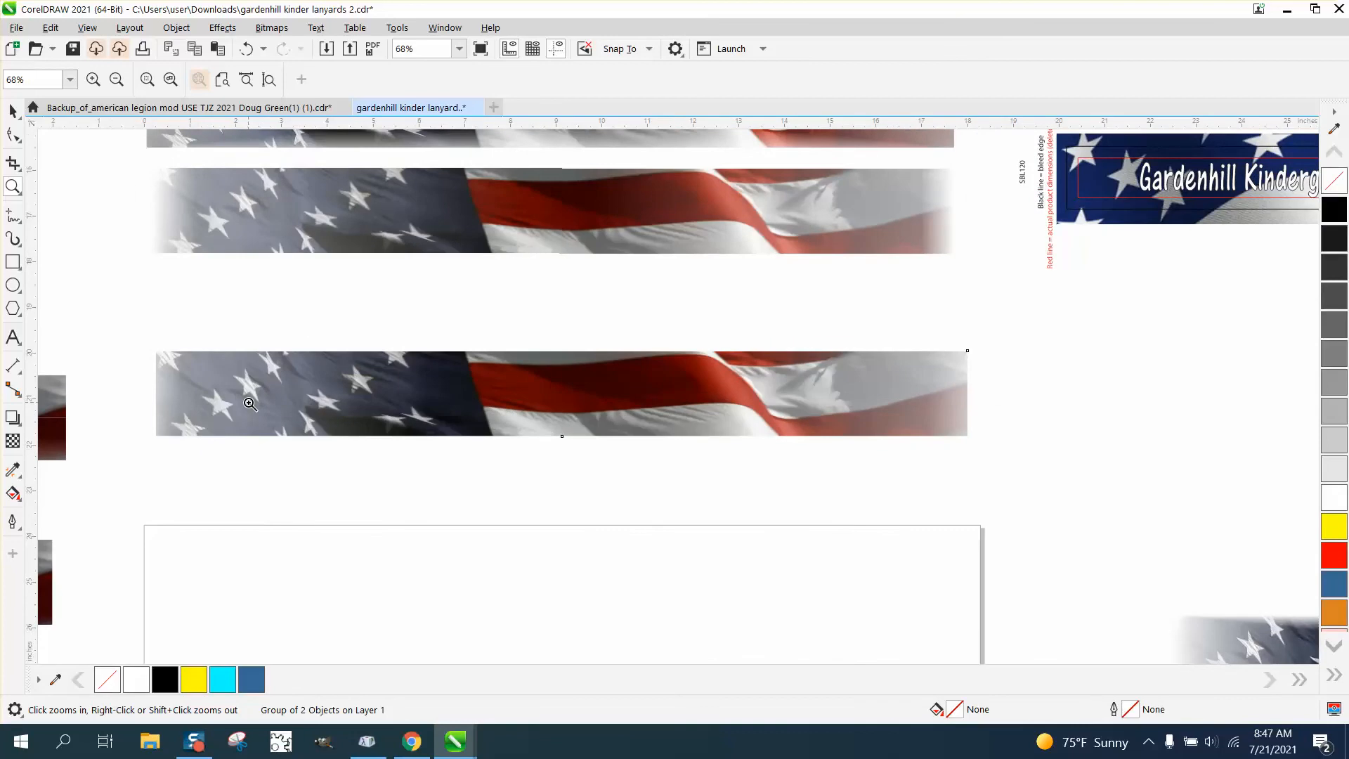
scroll(249, 403, "down", 1)
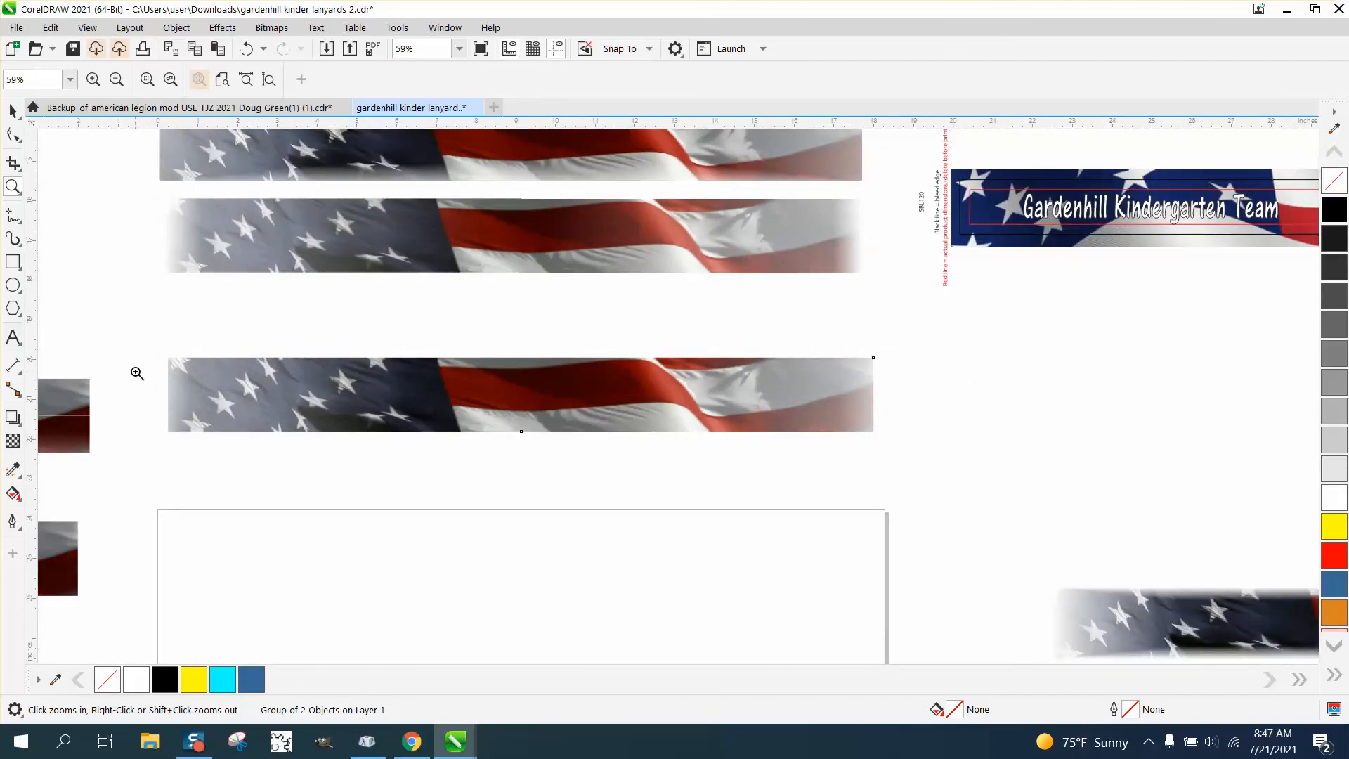
left_click_drag(117, 355, 959, 483)
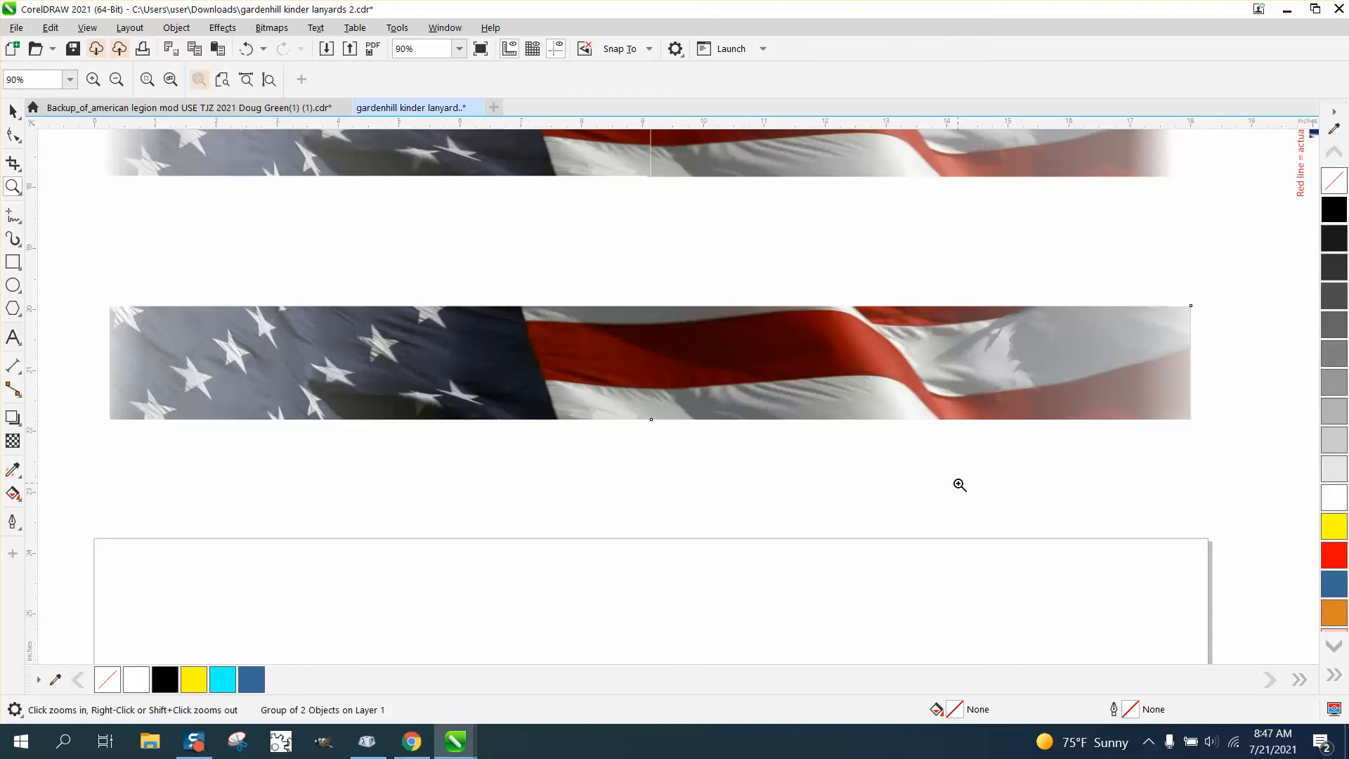